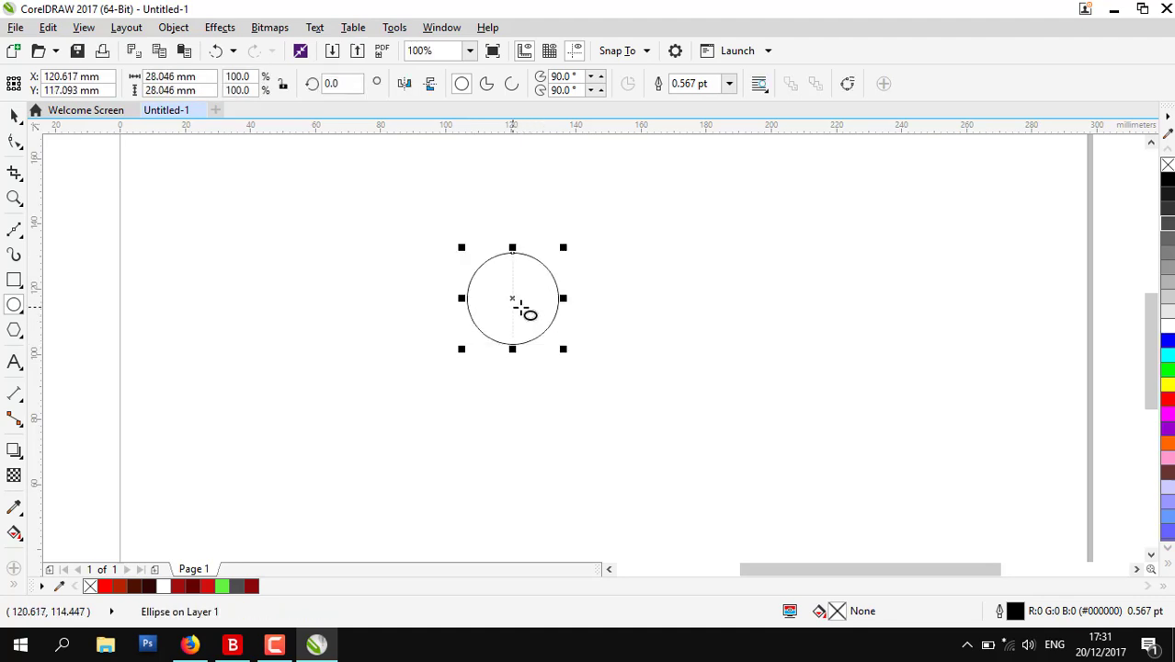
Move the circle to about X 140 mm, Y 110 mm and set its outline width to 7 pt
drag(514, 304, 578, 327)
click(696, 82)
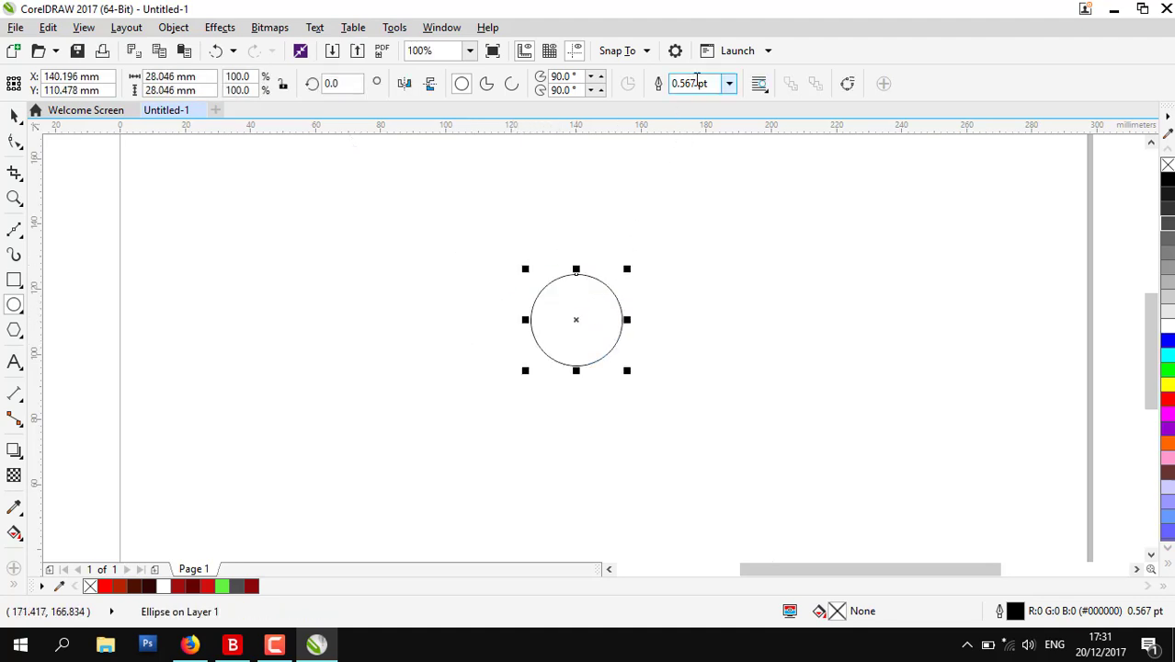
text(7)
key(Return)
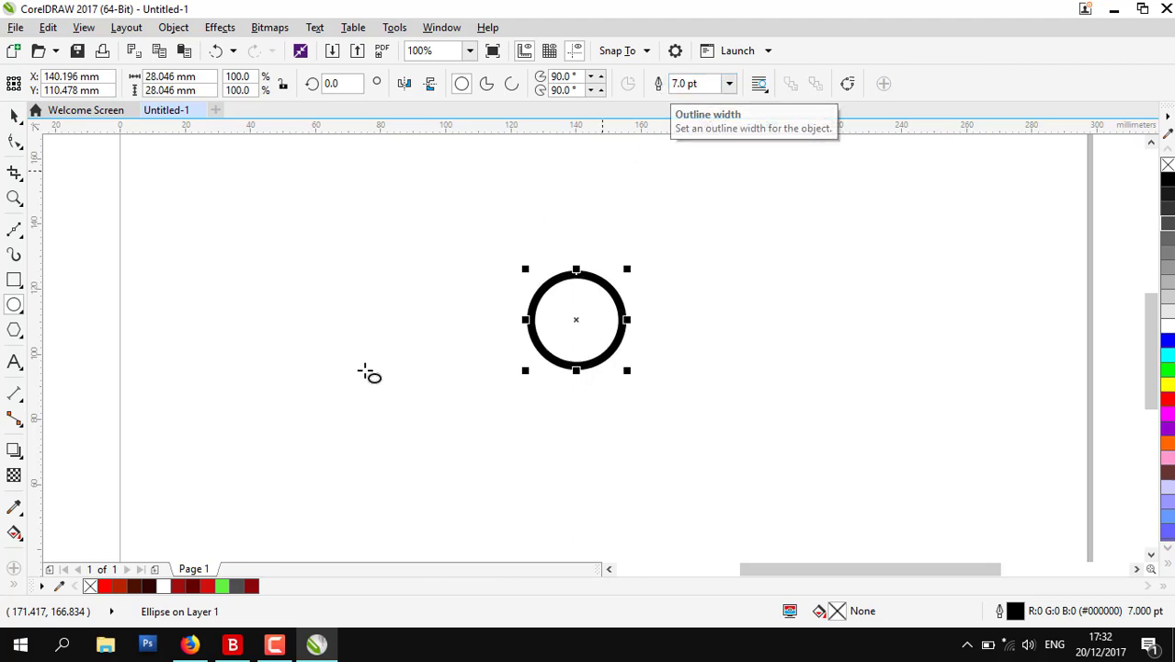
Colour the circle's outline dark brown (#330505) and fill it with red (#FF0000)
right_click(136, 588)
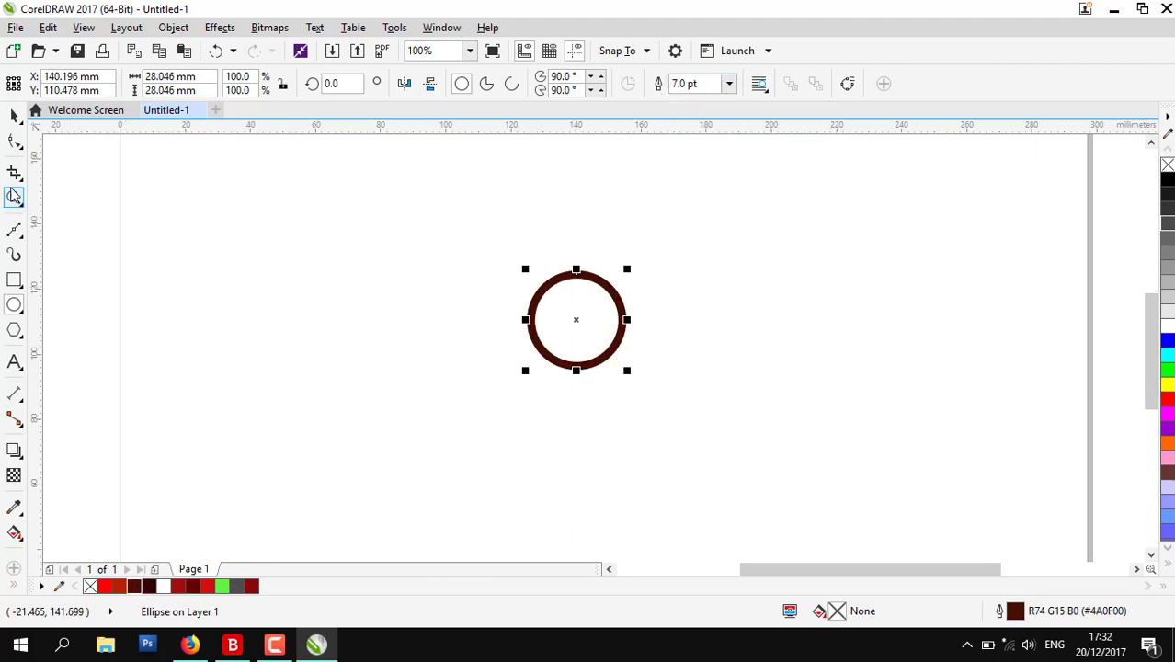
right_click(150, 588)
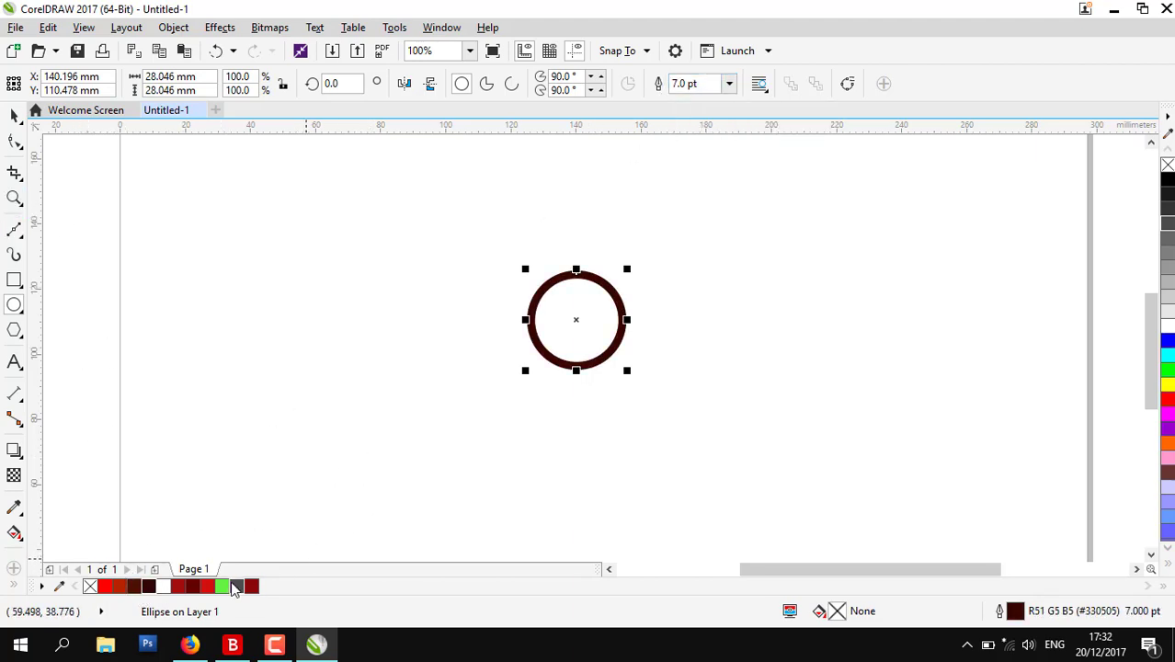
click(105, 587)
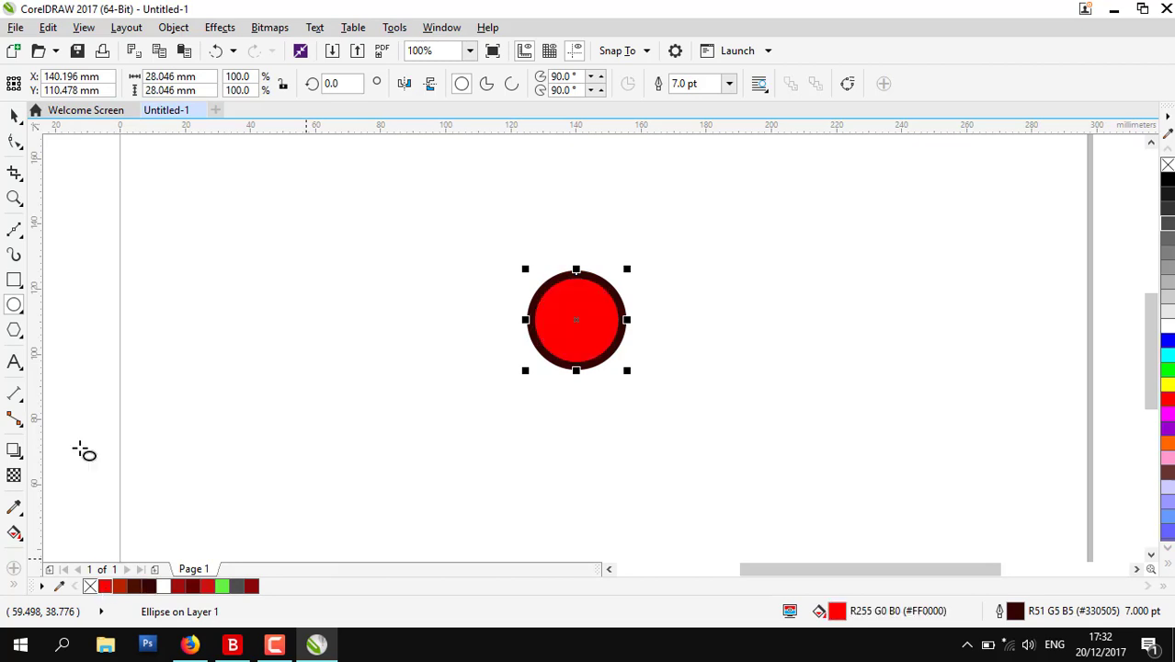
click(217, 284)
Draw a second circle inside the red one, centre it there and scale it to about 21.3 mm in diameter
scroll(600, 318, up, 2)
scroll(599, 313, down, 1)
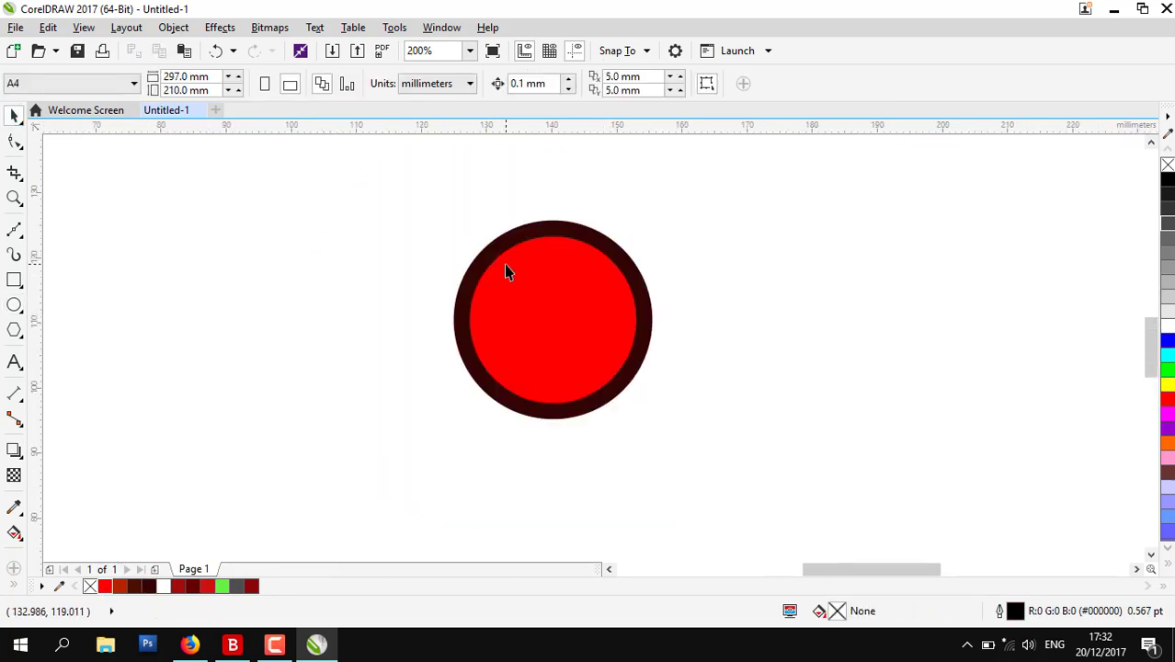
scroll(504, 266, up, 1)
scroll(313, 299, down, 1)
scroll(379, 292, up, 1)
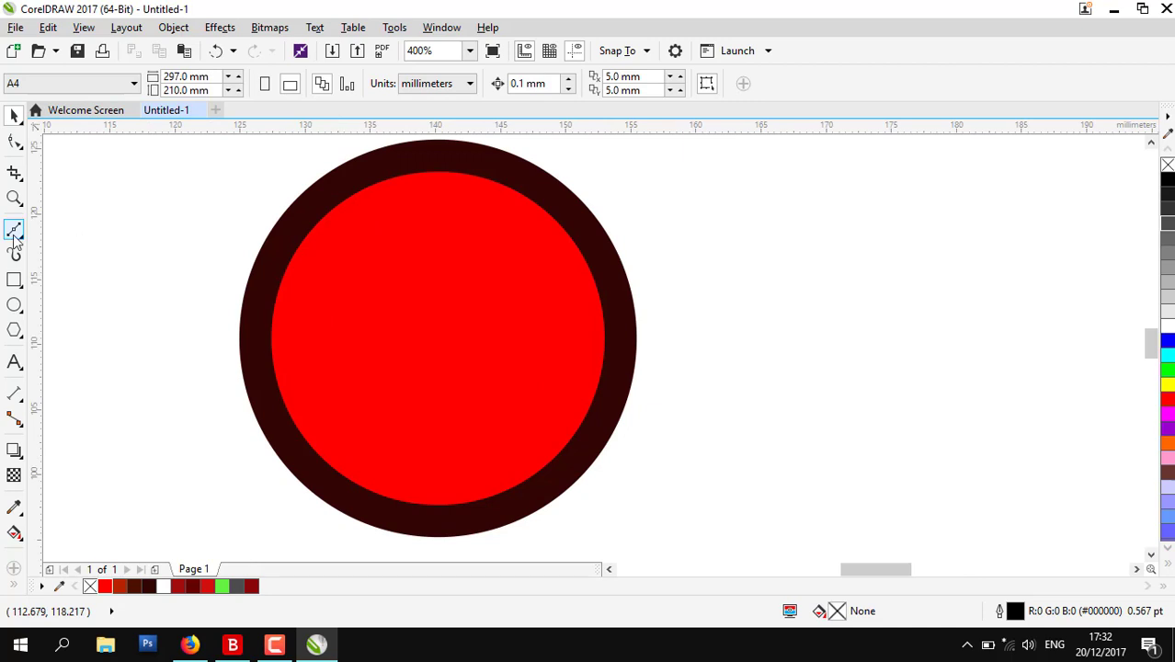
click(15, 305)
drag(311, 197, 623, 423)
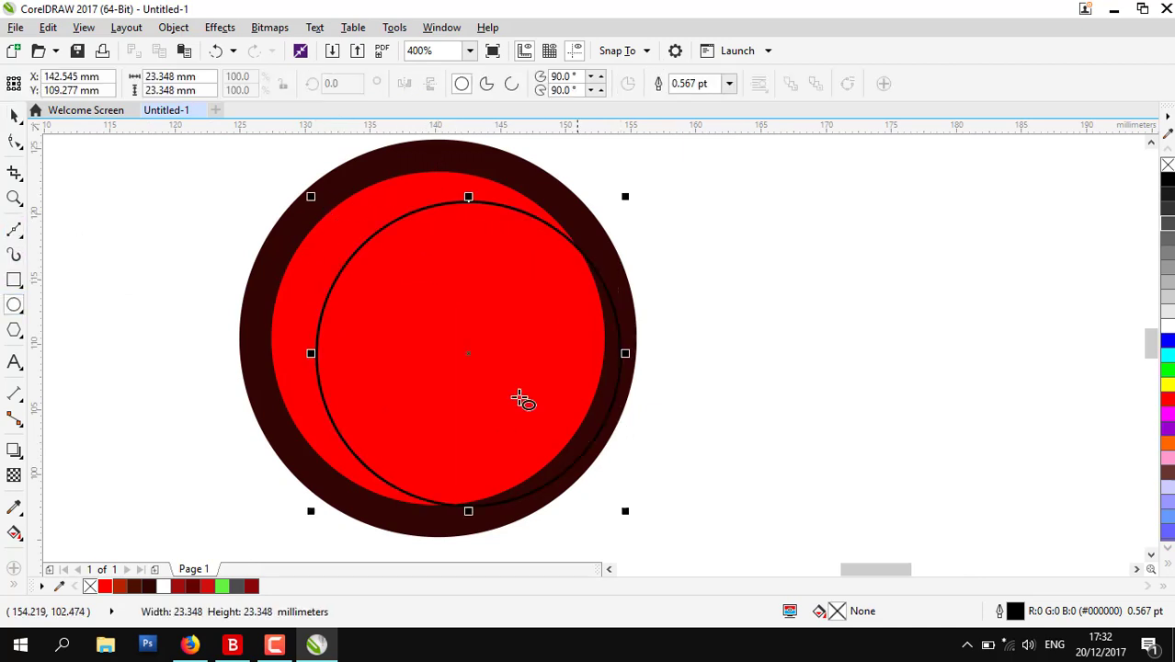
key(space)
drag(474, 360, 439, 336)
drag(597, 495, 580, 488)
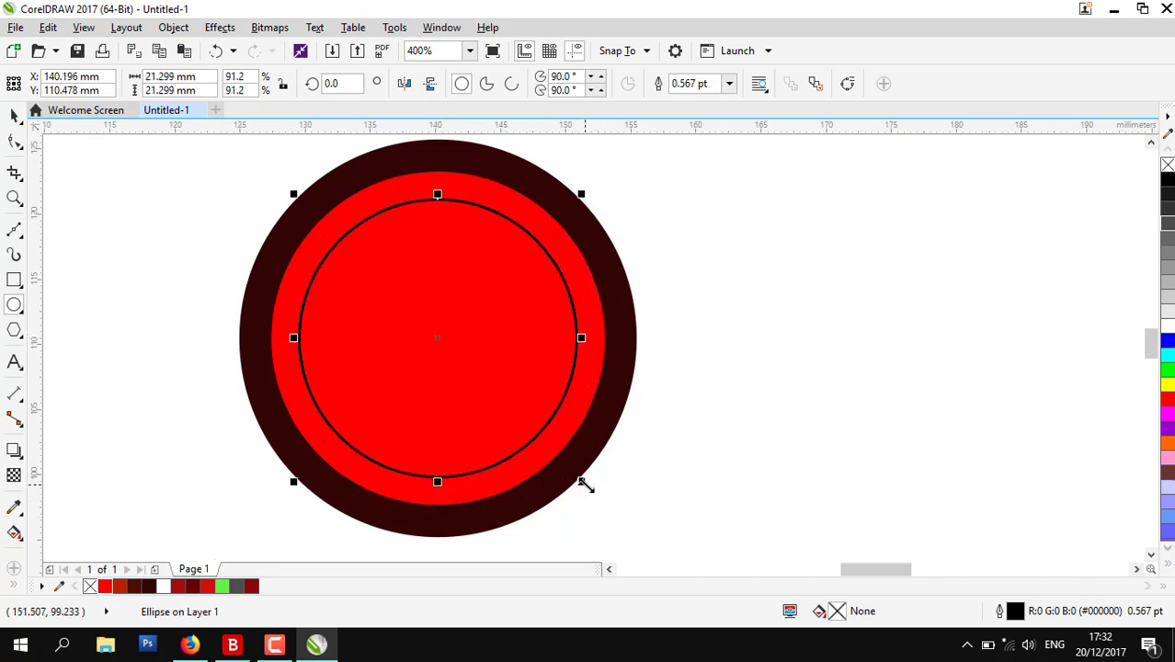
click(13, 112)
click(165, 189)
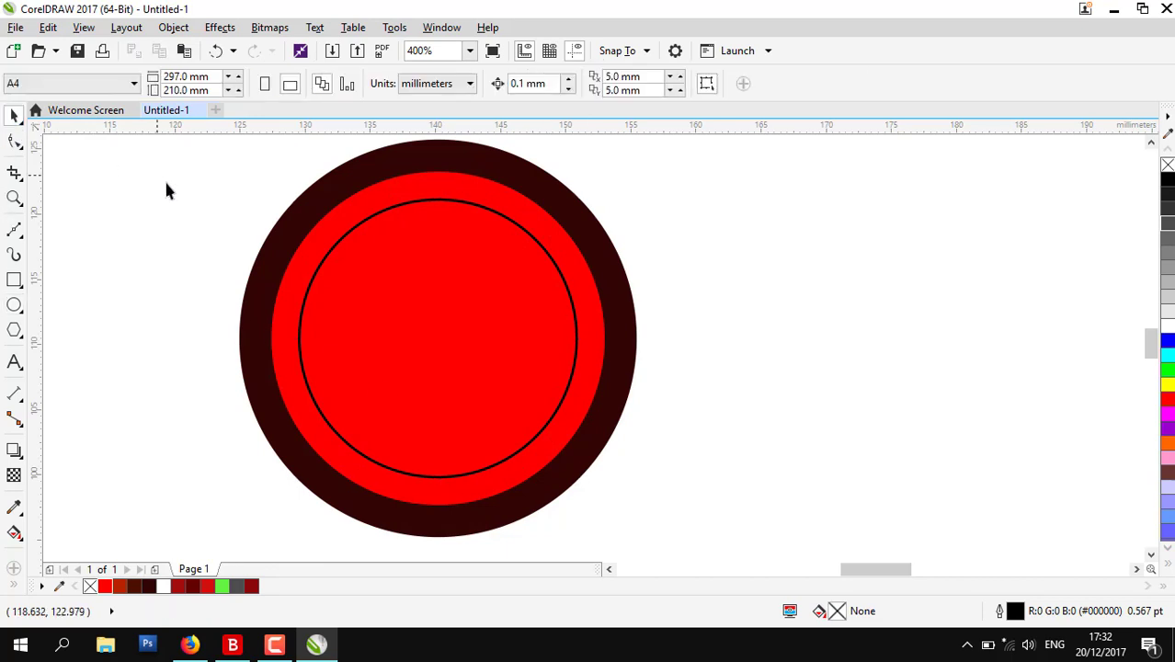
Set the inner circle's outline width to 6 pt after trying 8 pt and 4 pt, and scale it down to about 21 mm
click(402, 296)
click(730, 84)
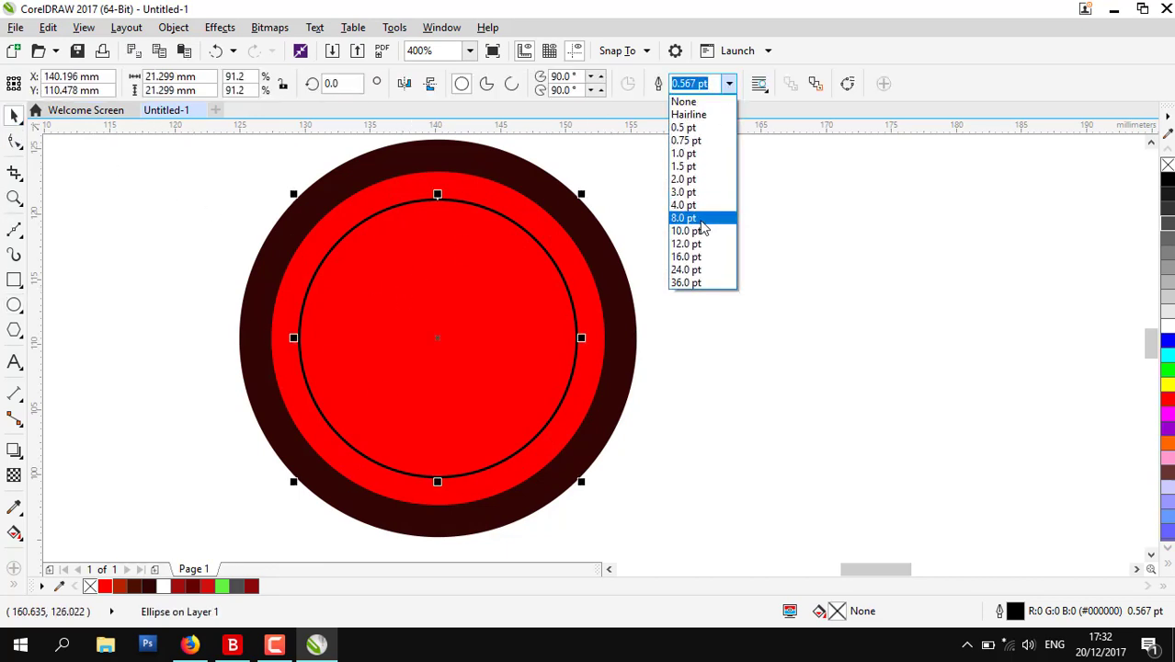
click(707, 217)
click(729, 83)
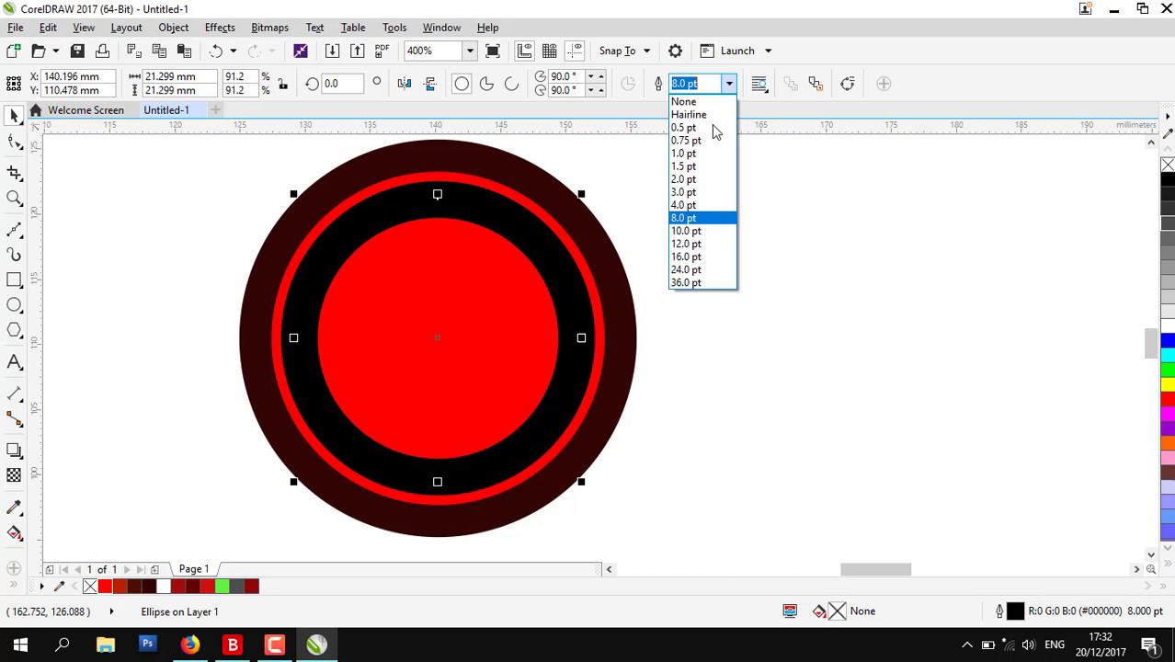
click(696, 209)
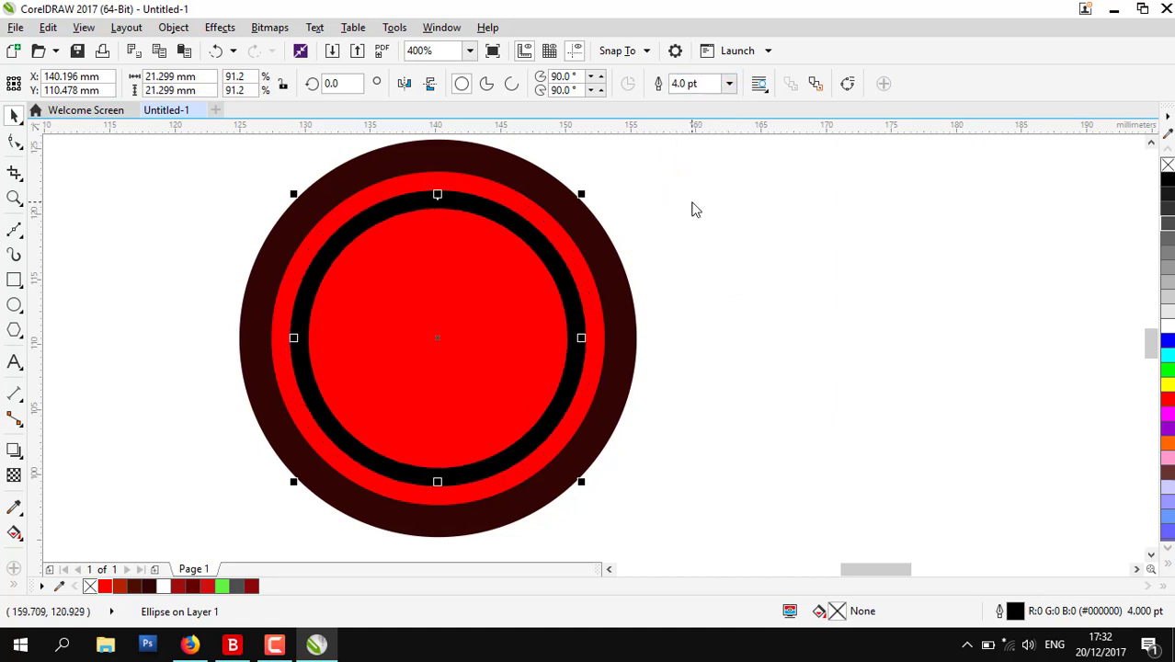
click(676, 84)
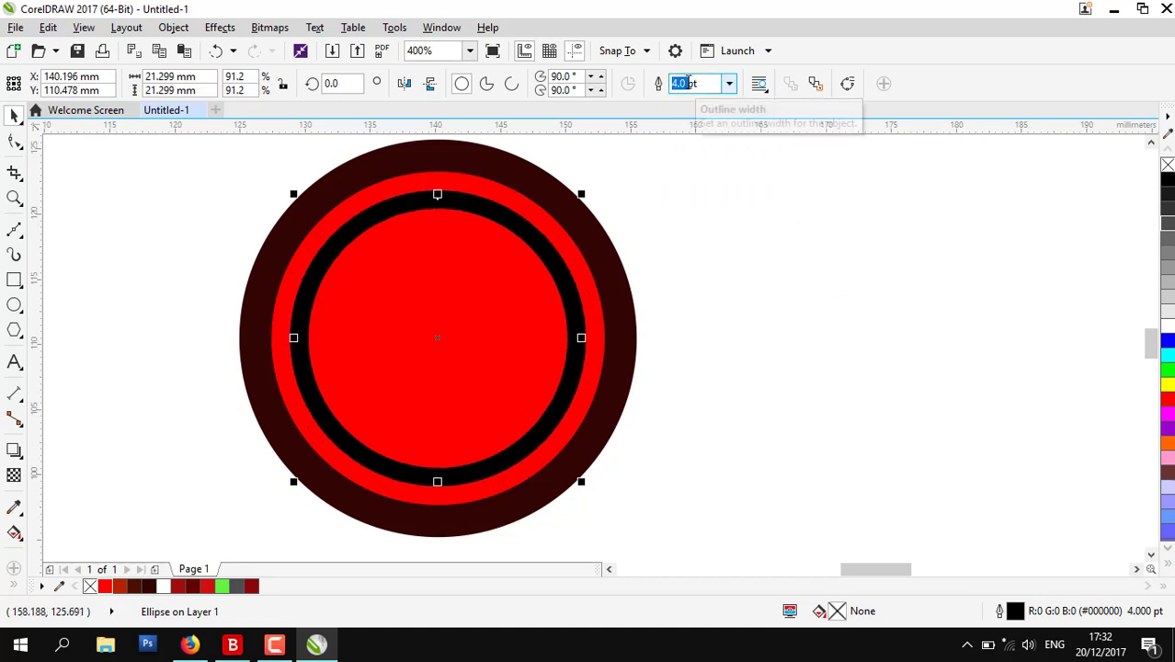
text(6)
click(725, 198)
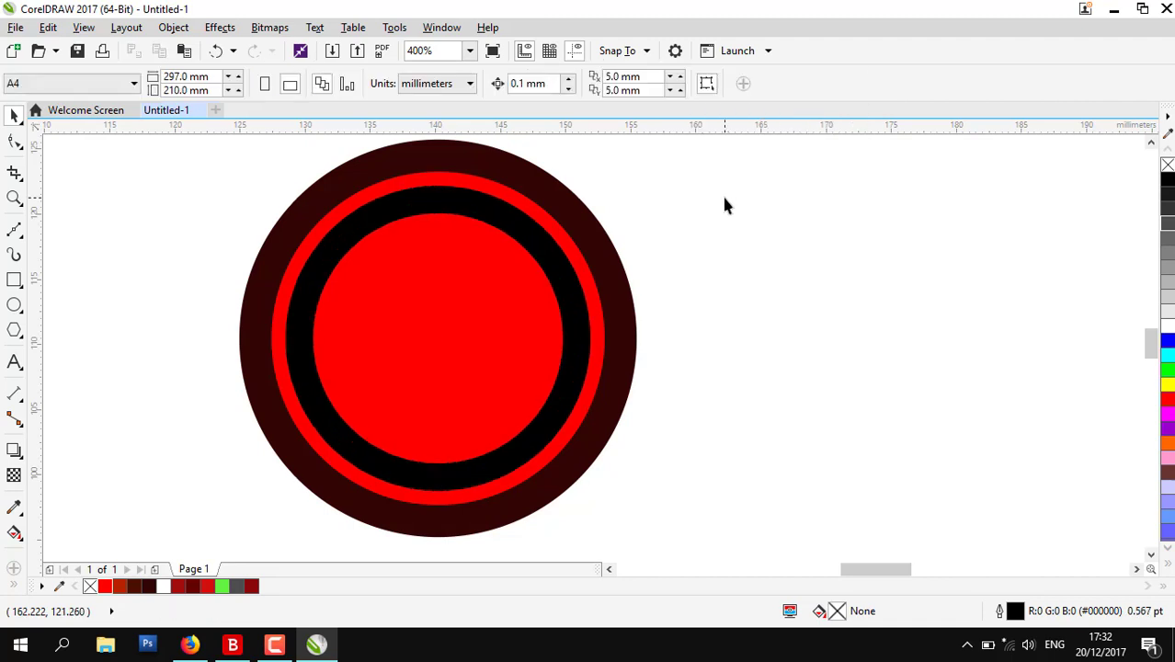
click(563, 271)
drag(582, 190, 579, 194)
Reshape the inner circle into a short open arc at its upper left, from about 104.5 to 159 degrees
click(14, 141)
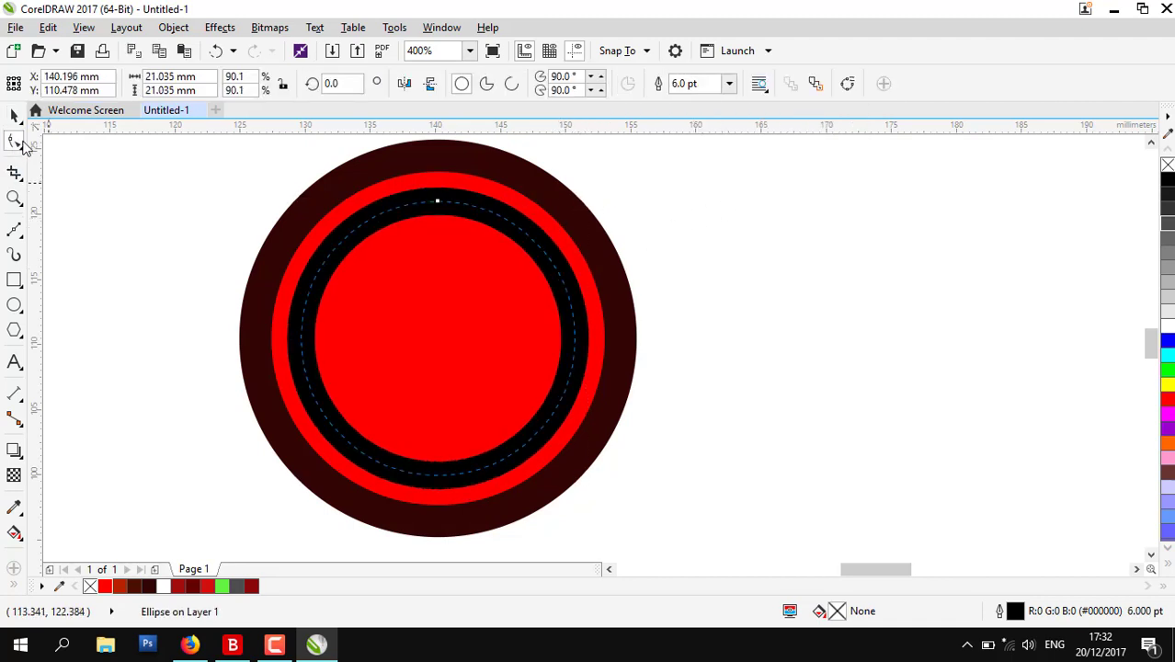
click(512, 83)
drag(573, 319, 404, 206)
drag(437, 480, 192, 249)
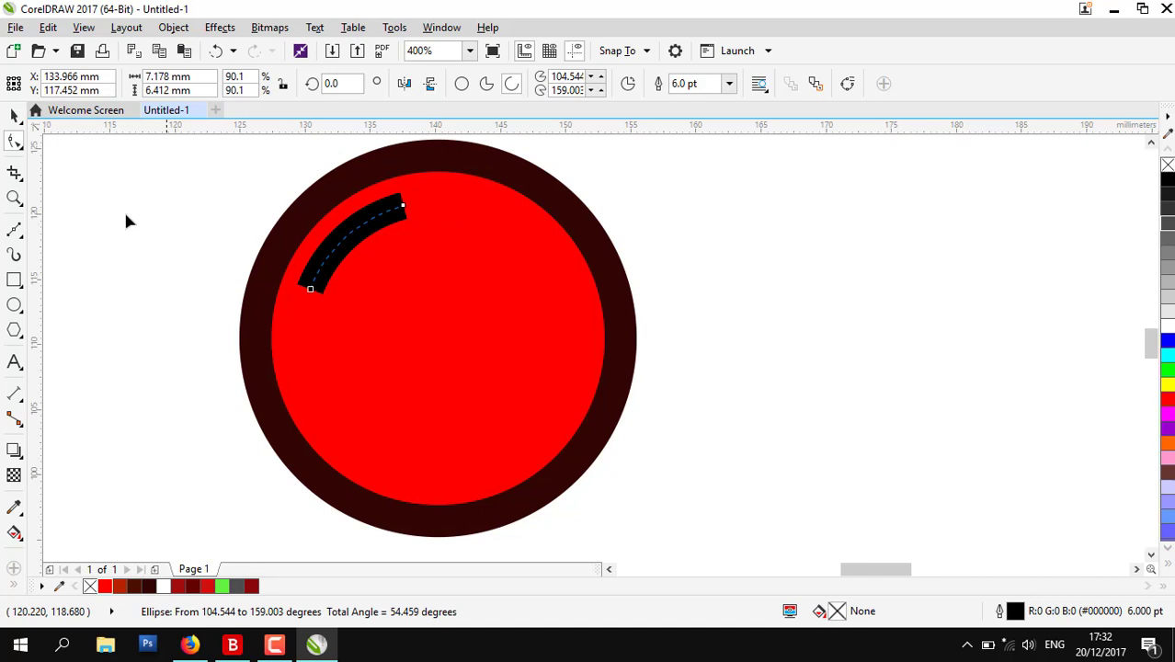
click(14, 114)
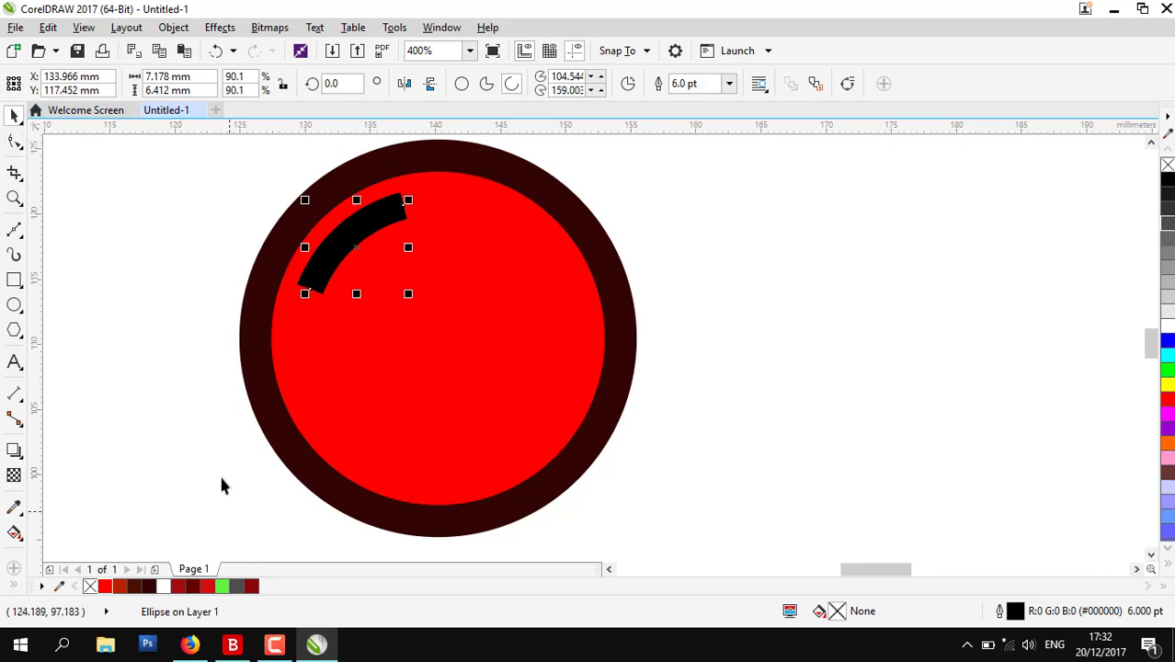
Convert the arc's outline to an object and fill it with white
click(173, 27)
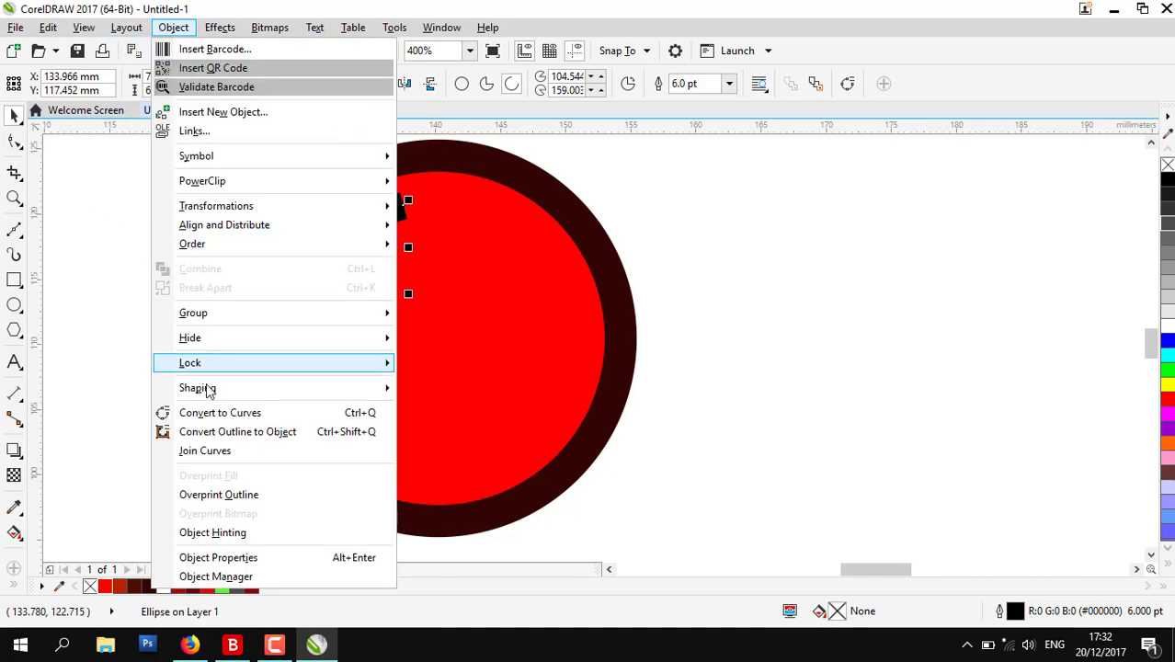
click(219, 432)
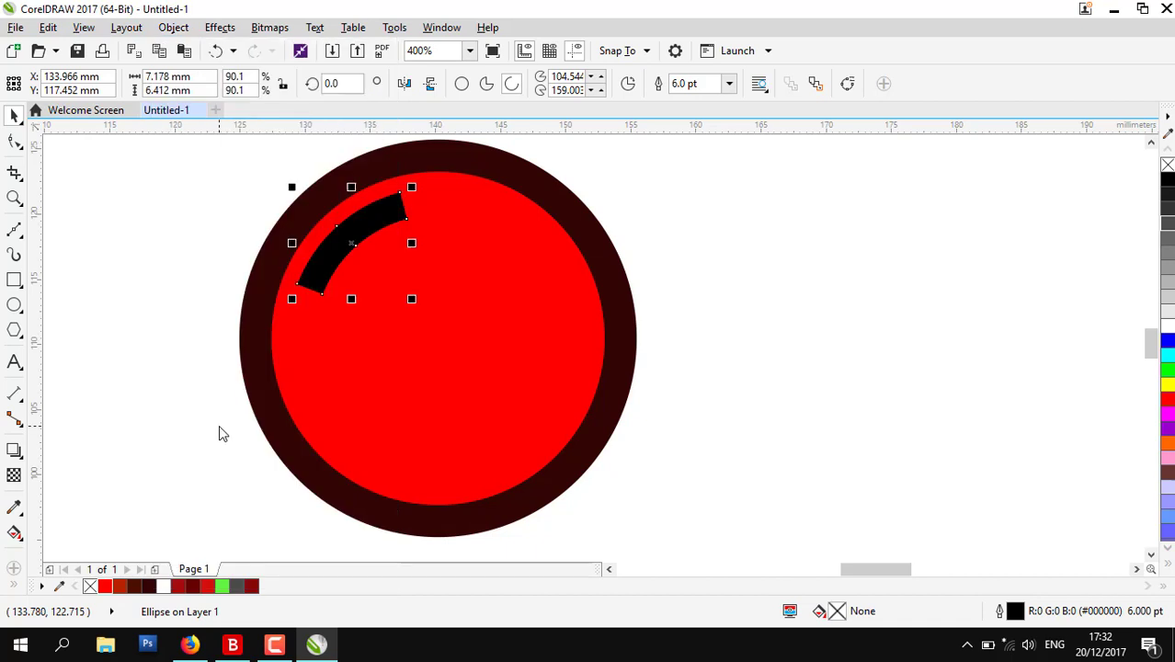
click(1169, 328)
click(966, 296)
Round the upper end of the white highlight by converting its straight end segment to a curve and bulging it outward
scroll(308, 250, up, 1)
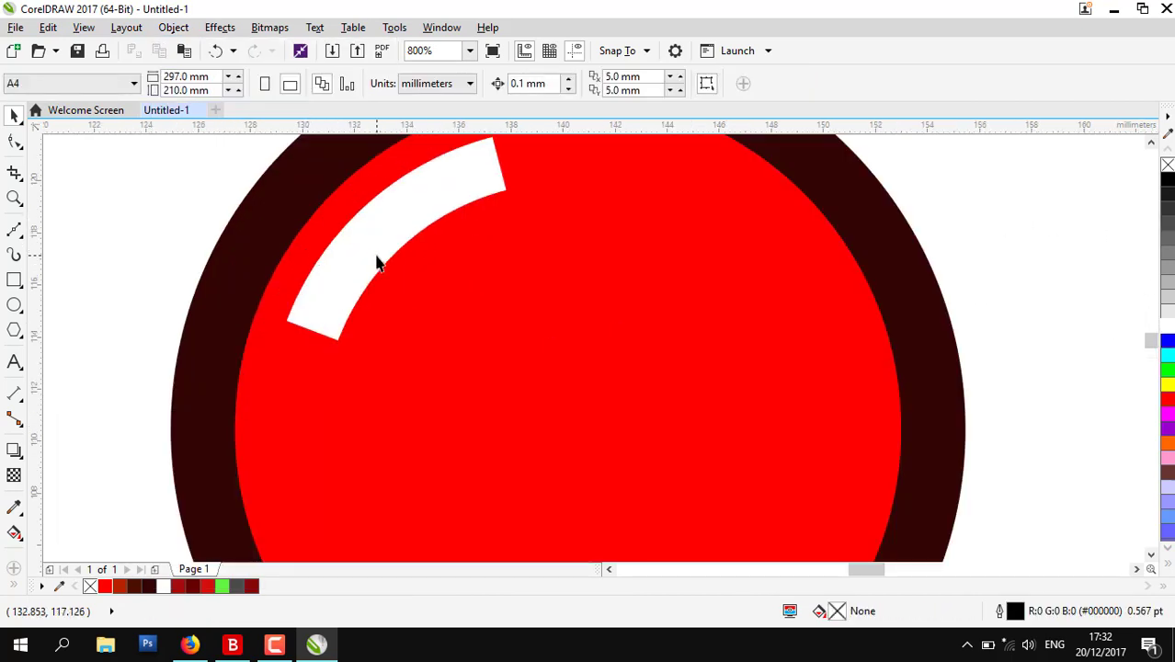
click(364, 253)
click(13, 141)
scroll(495, 142, up, 2)
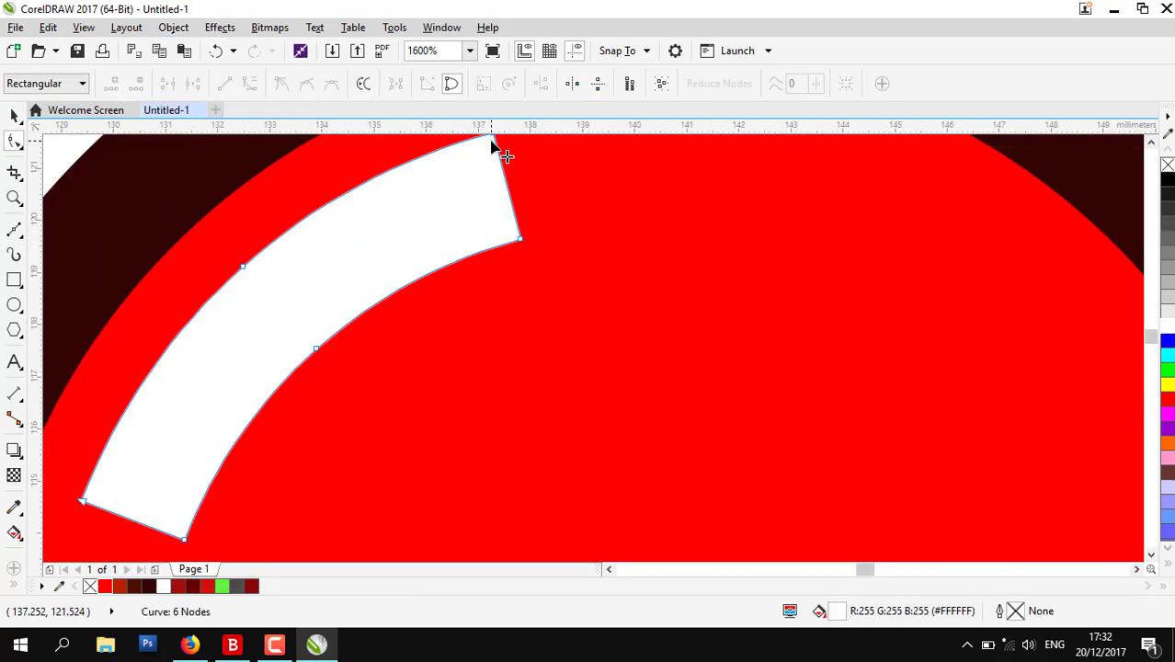
right_click(509, 188)
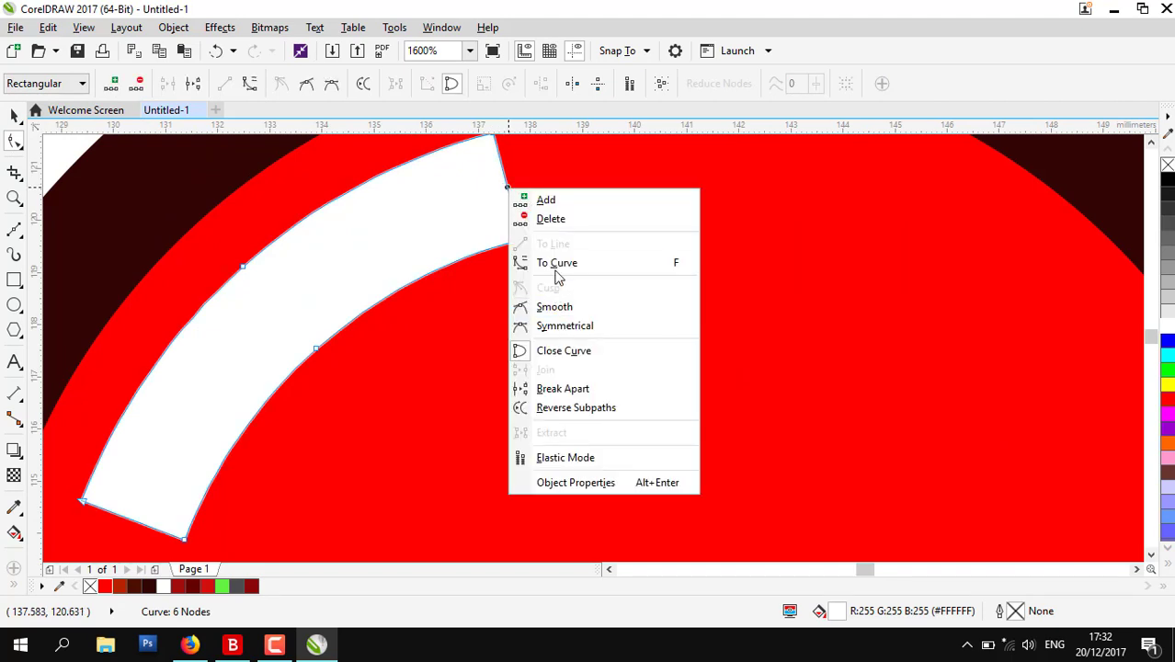
click(557, 264)
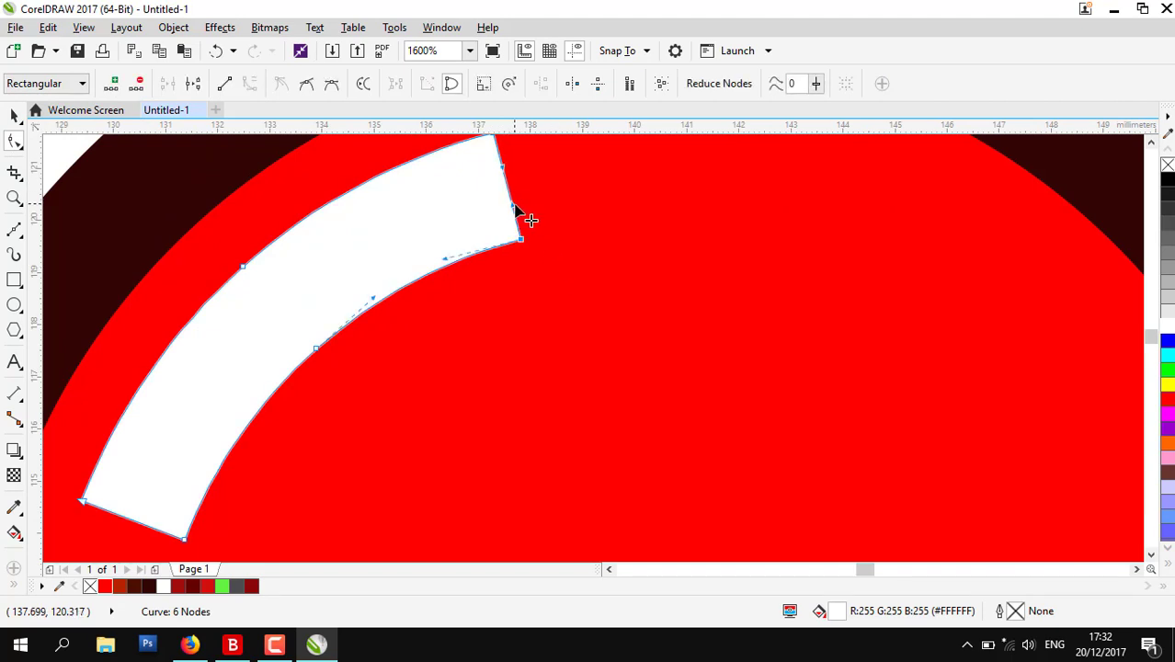
drag(513, 207, 593, 234)
drag(546, 132, 572, 179)
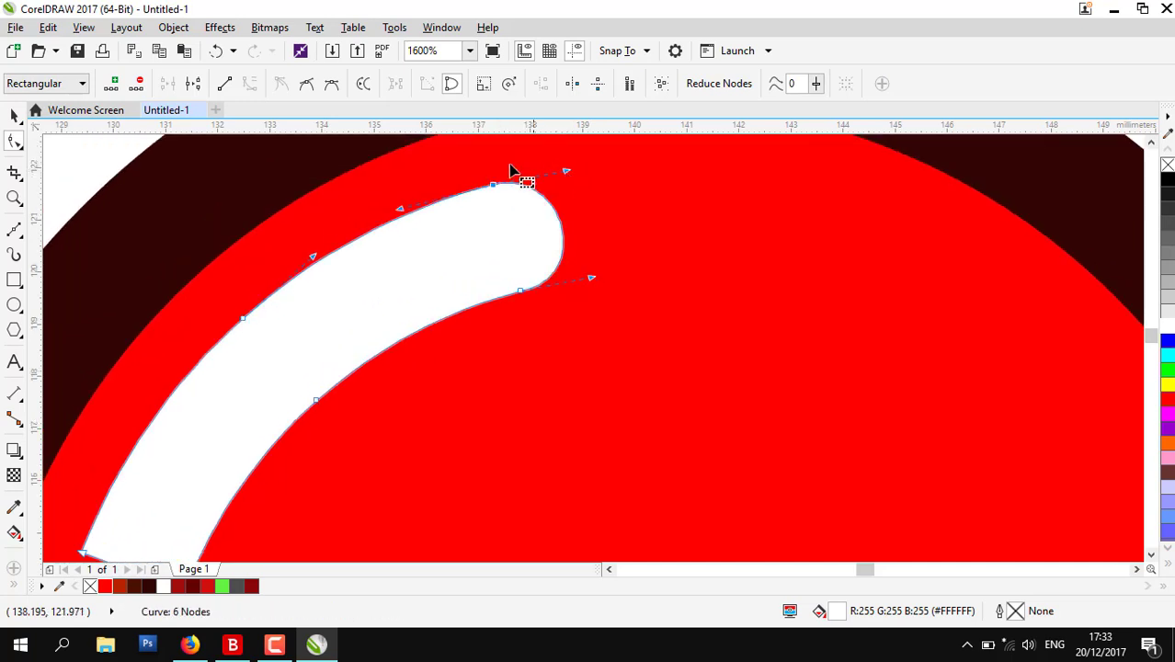
Round the lower end of the white highlight by converting its end segment to a curve and bulging it outward
scroll(333, 333, down, 3)
scroll(304, 361, up, 3)
click(303, 353)
right_click(304, 354)
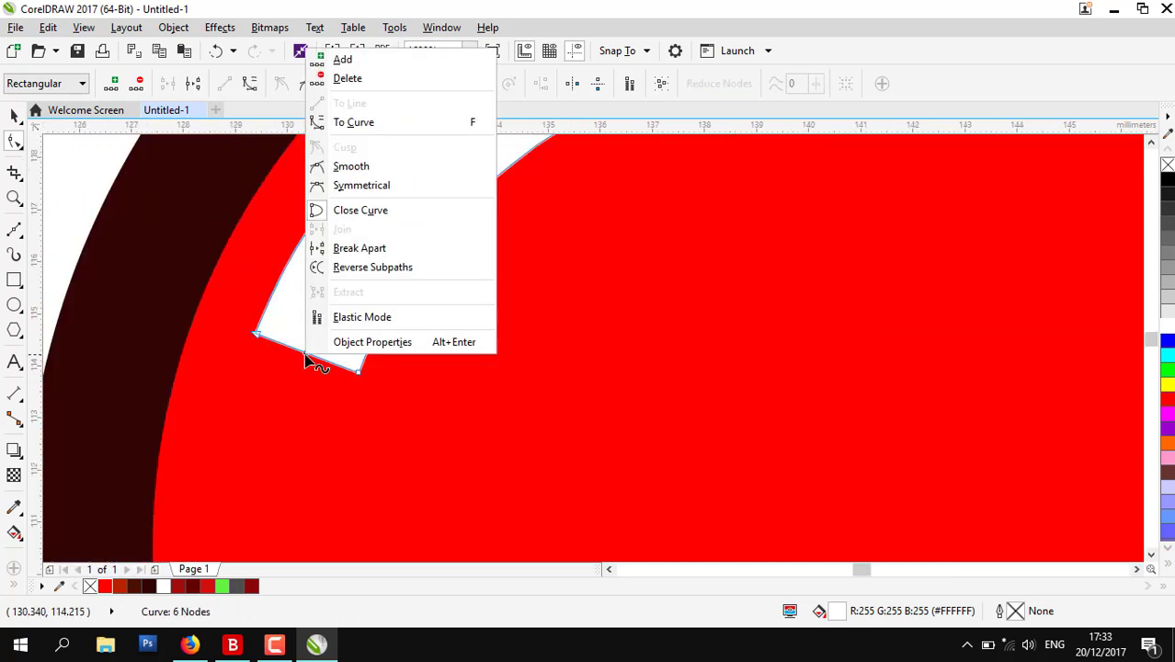
click(365, 122)
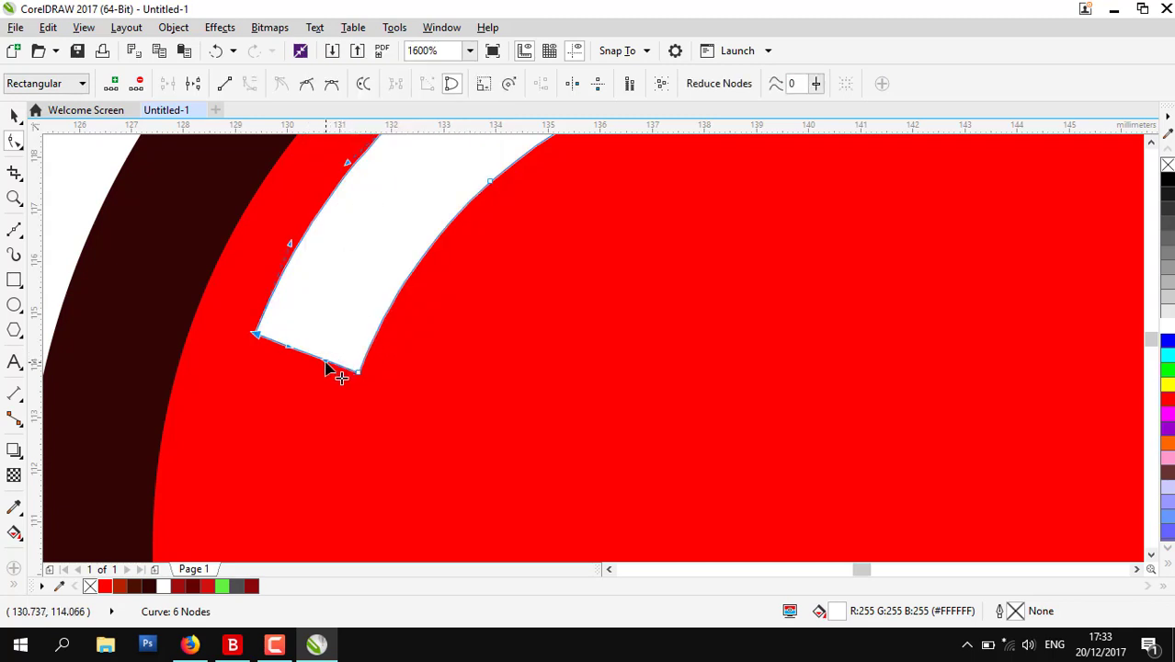
drag(326, 365, 329, 454)
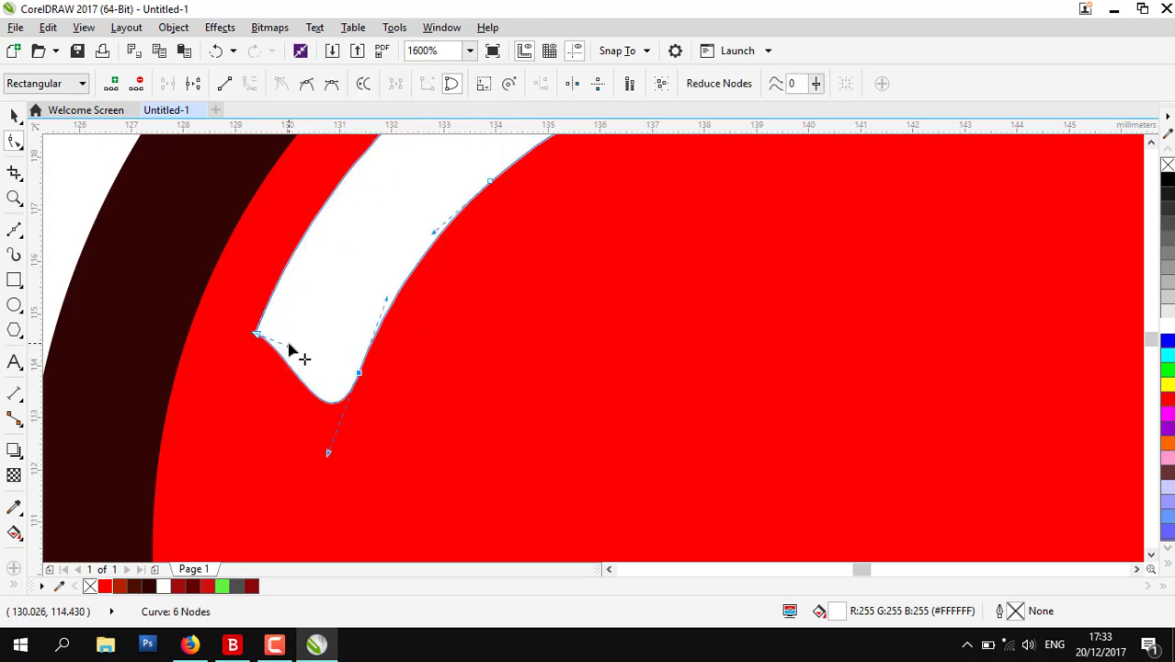
drag(289, 344, 225, 414)
scroll(288, 314, down, 1)
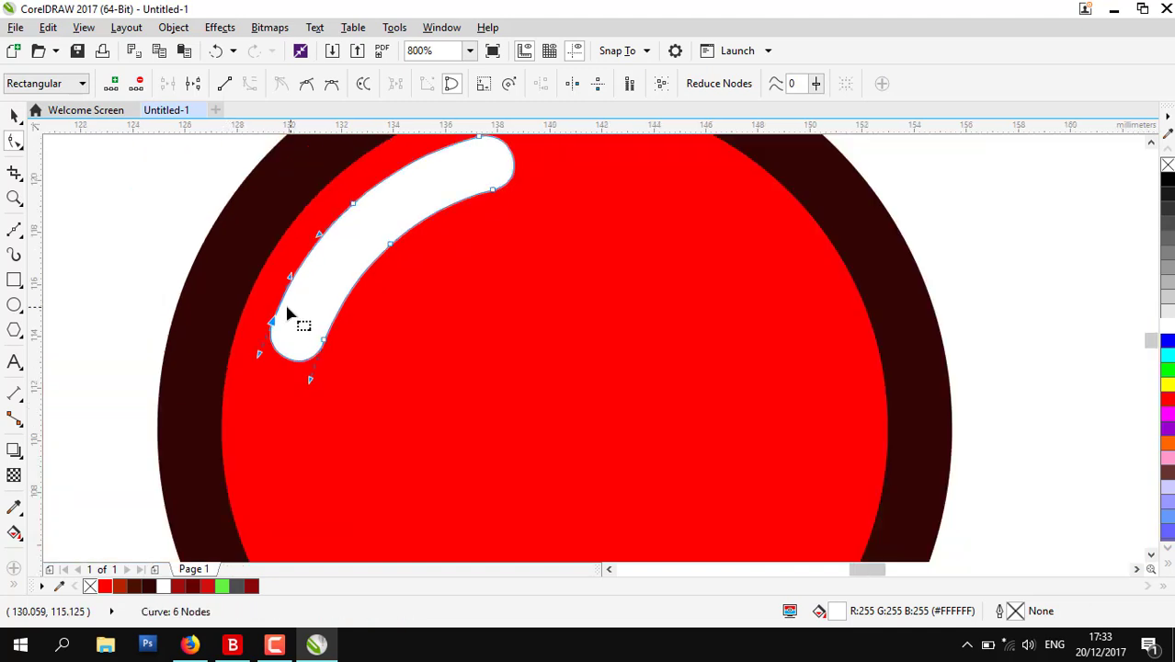
click(13, 115)
click(72, 188)
Draw a circle about 2.1 mm in diameter just below the highlight, with white fill and no outline
click(14, 304)
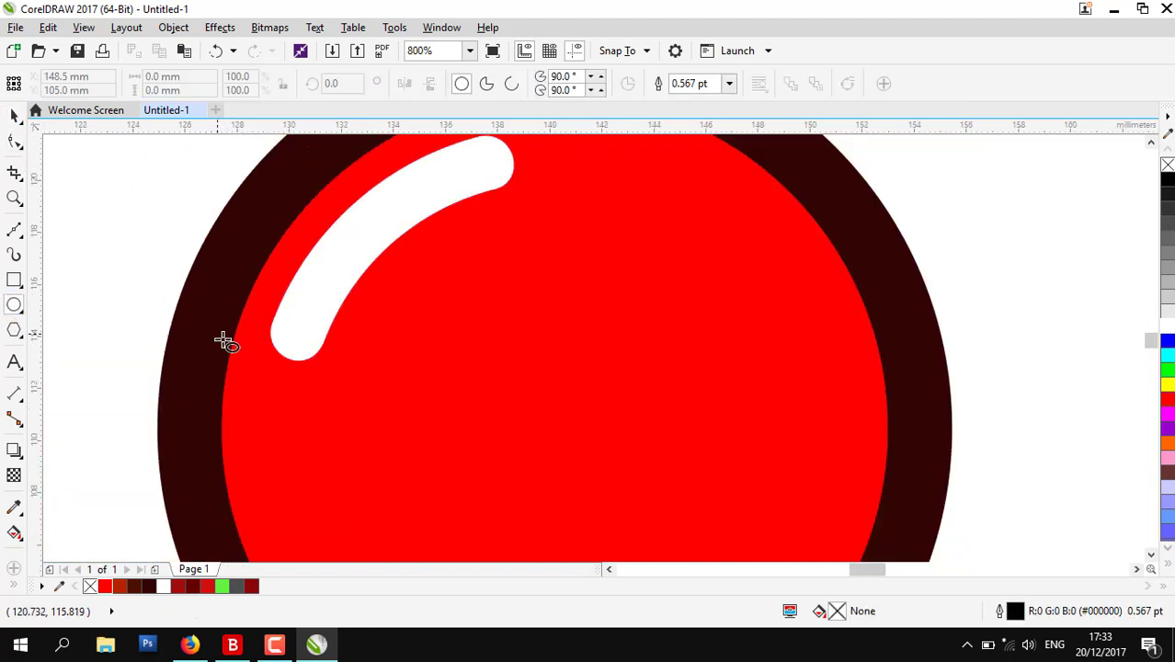
mouse_move(275, 306)
mouse_down()
mouse_move(317, 362)
mouse_move(328, 359)
mouse_move(277, 417)
mouse_up()
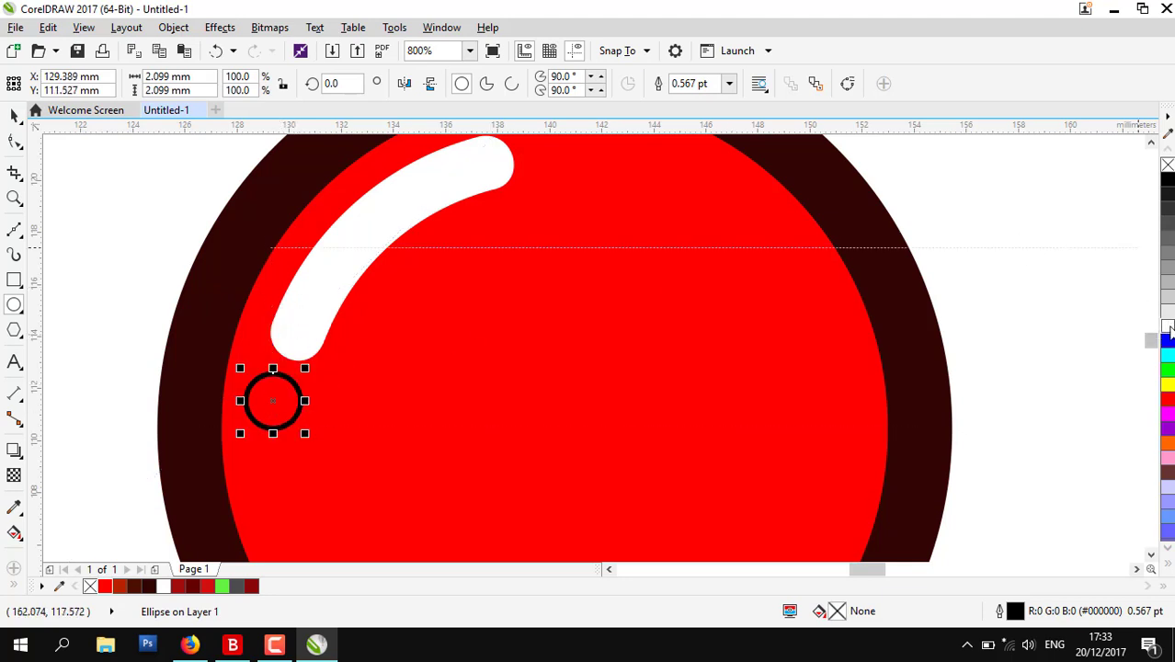
click(1168, 328)
right_click(1168, 167)
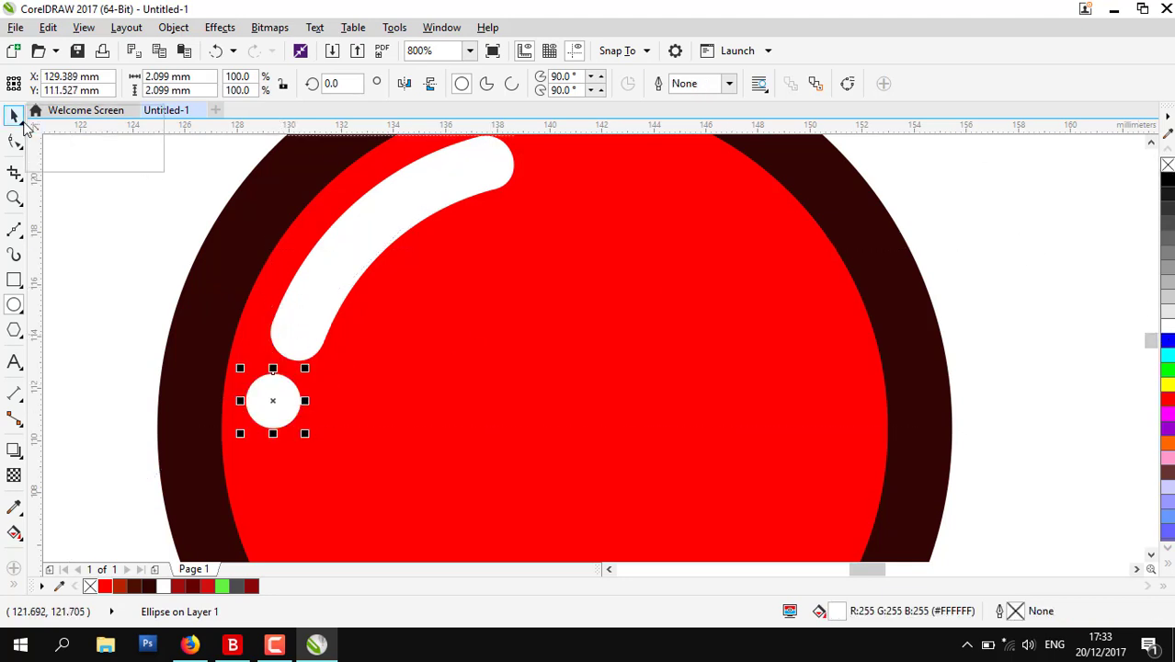
click(15, 116)
click(87, 188)
scroll(344, 237, down, 1)
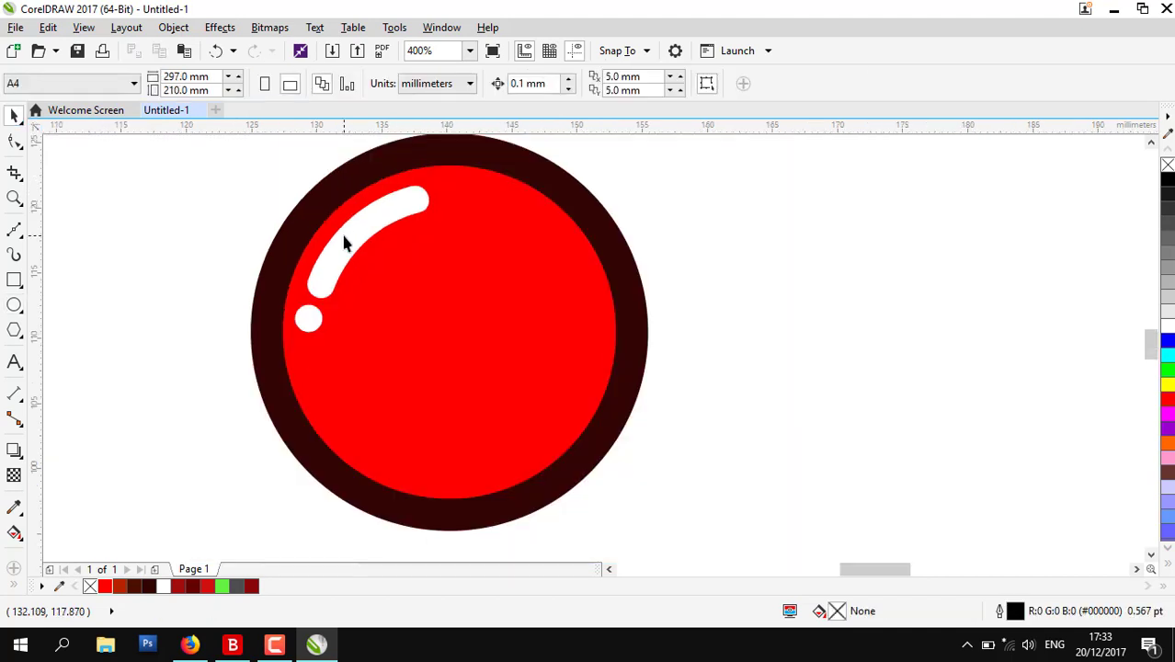
scroll(308, 317, up, 1)
scroll(309, 320, down, 2)
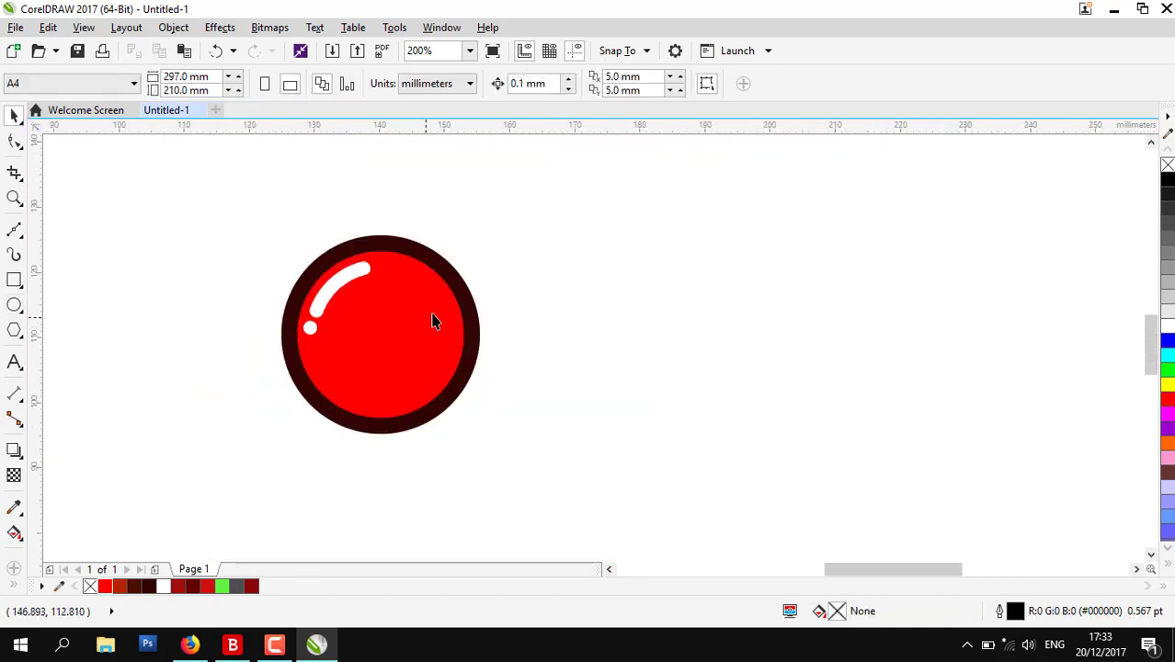
scroll(433, 321, down, 1)
scroll(411, 316, up, 2)
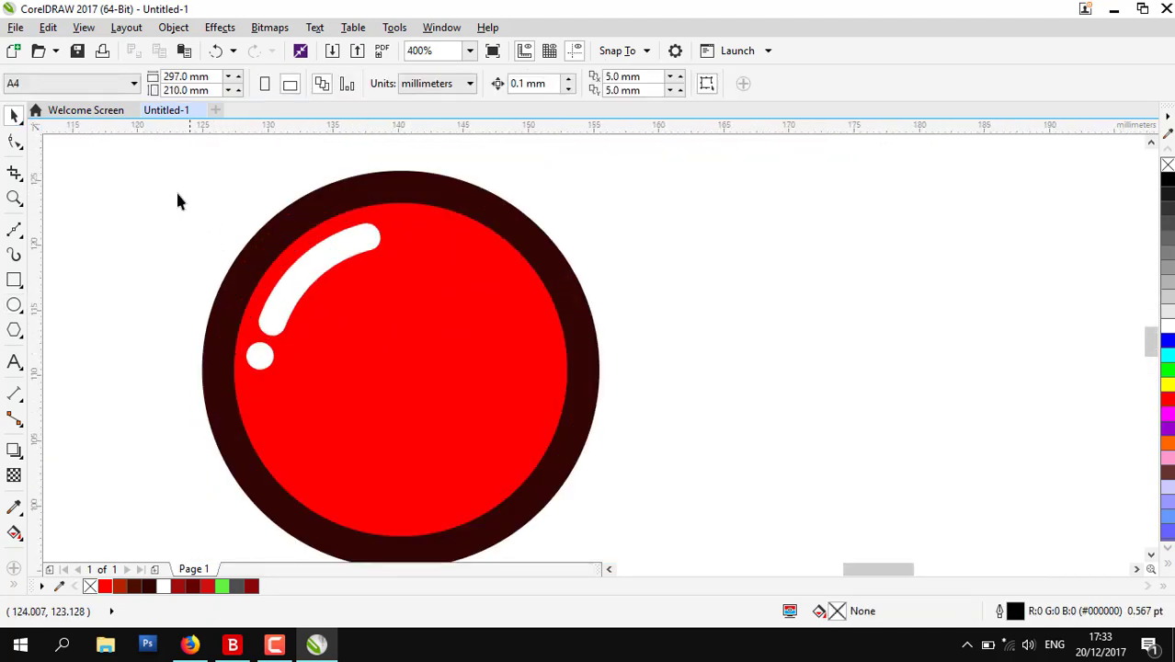
Select both white highlights and rotate them together slightly counterclockwise around the ball's centre
drag(171, 181, 511, 440)
click(315, 296)
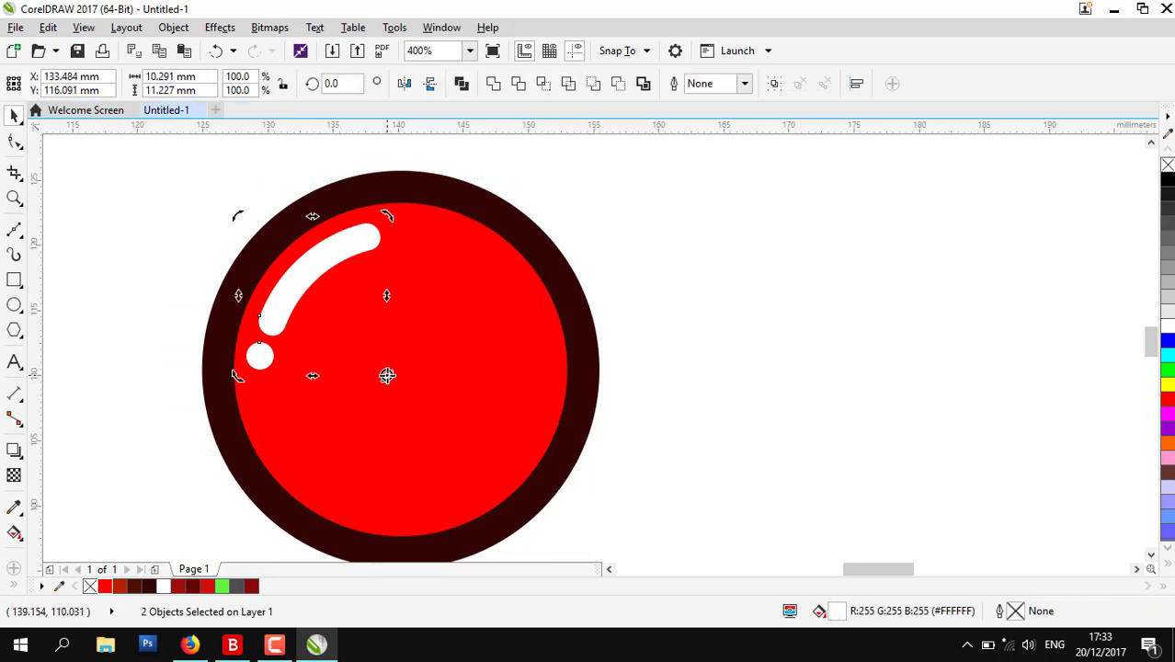
drag(385, 215, 338, 241)
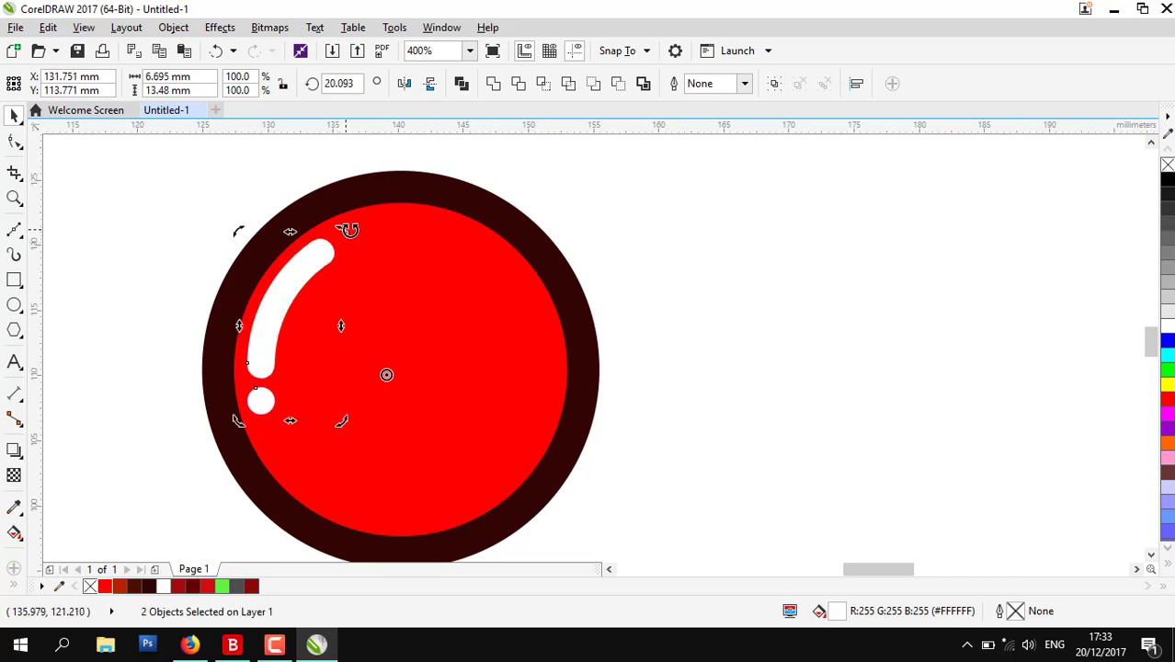
drag(342, 233, 376, 213)
click(717, 217)
scroll(454, 323, down, 1)
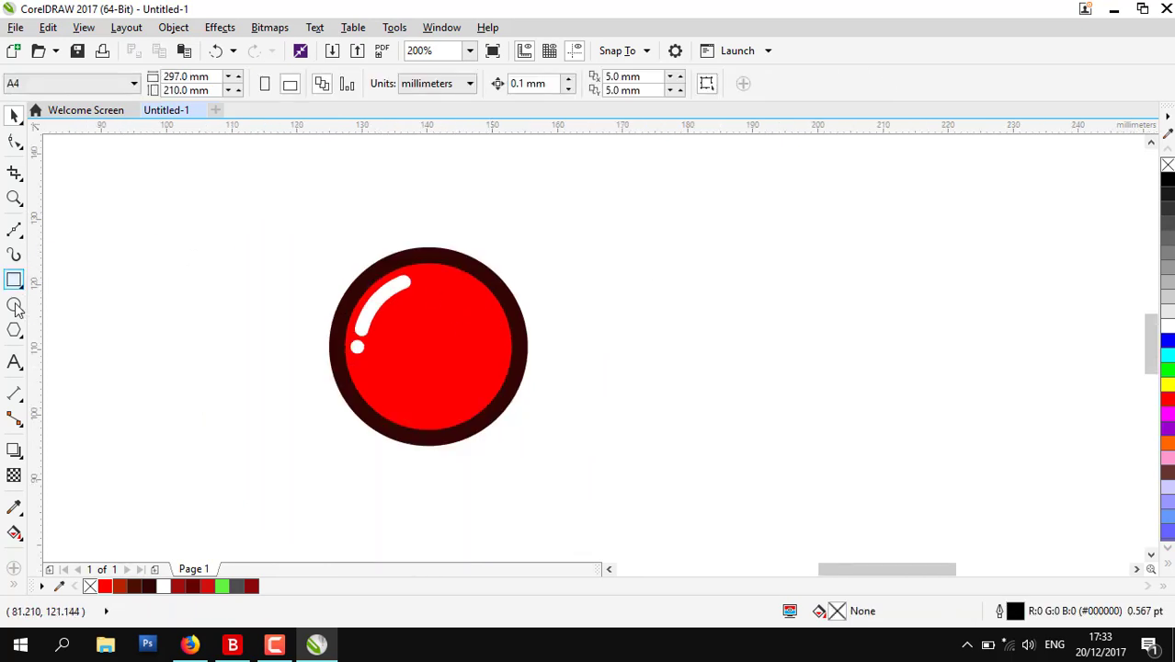
Convert the red circle's thick dark brown outline to a separate object
click(518, 302)
click(173, 27)
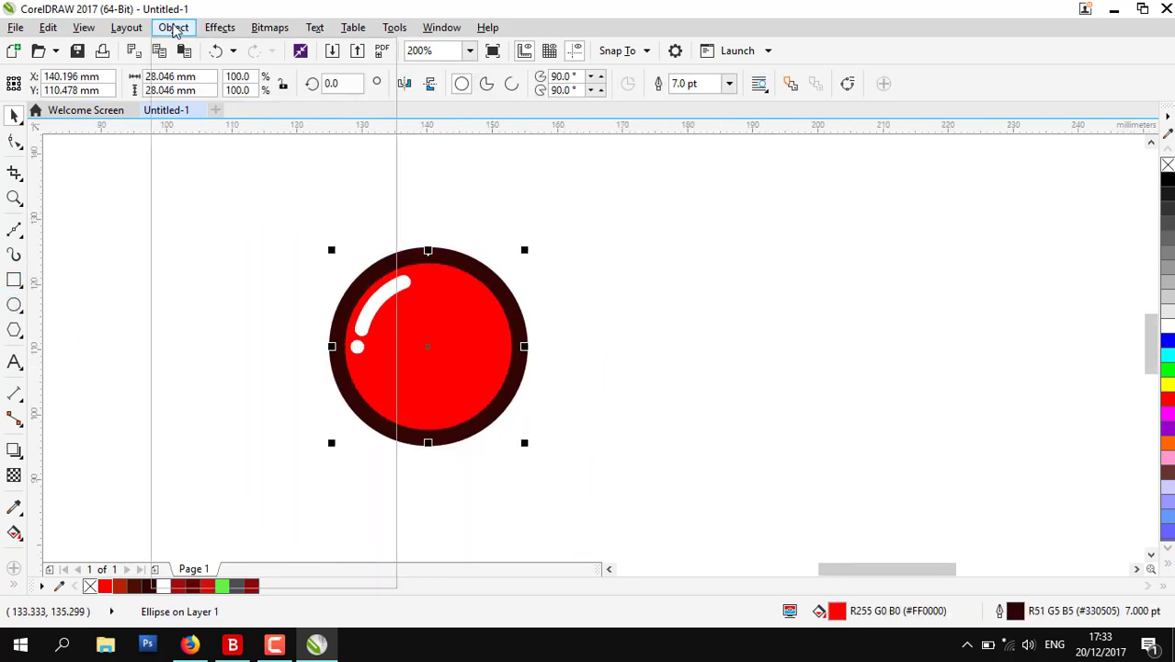
click(238, 432)
click(737, 332)
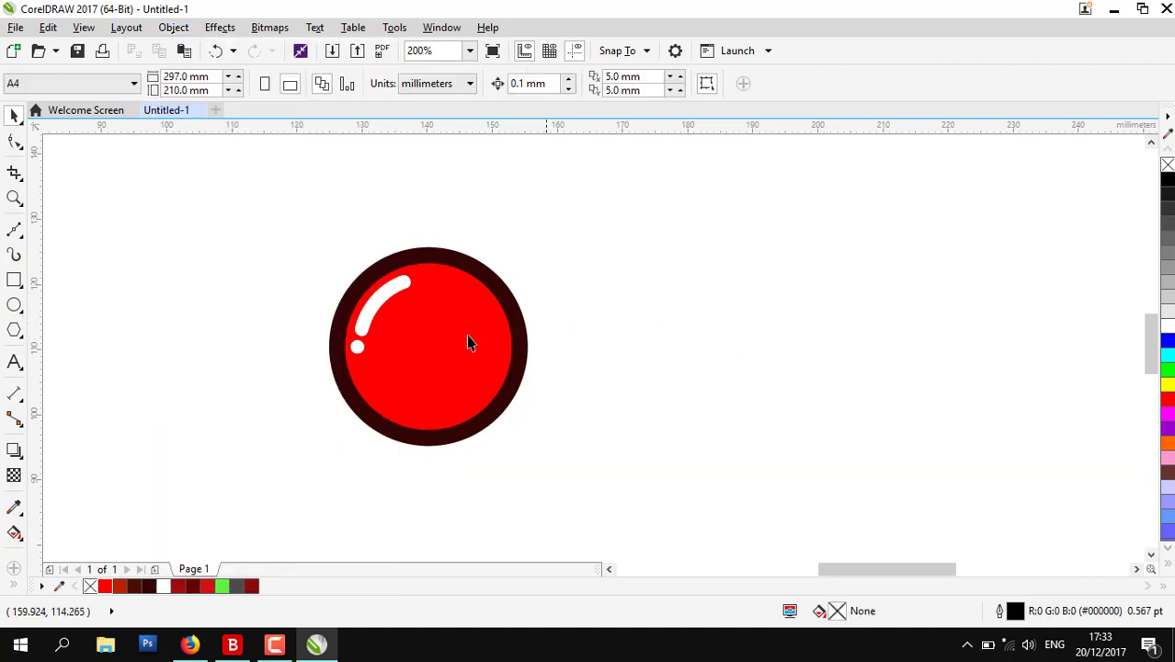
Draw a circle about 27.2 mm in diameter over the ball, offset toward its upper left
click(14, 304)
drag(352, 209, 530, 372)
drag(436, 302, 415, 333)
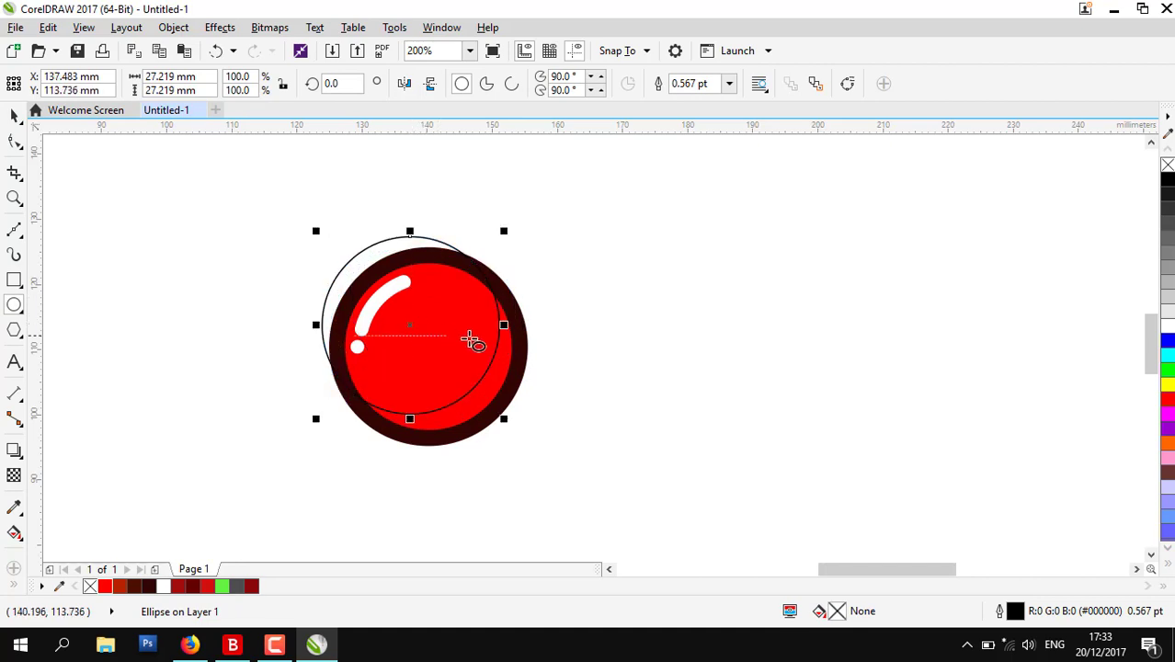
Intersect the offset circle with the red circle, and delete the offset circle
scroll(472, 341, up, 2)
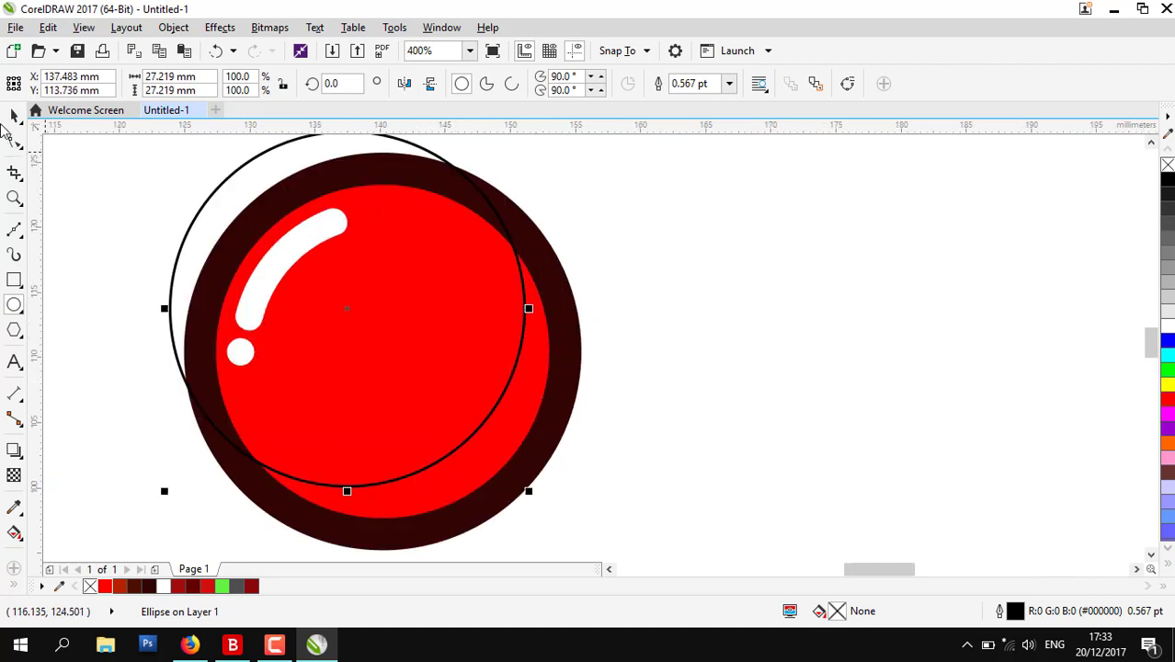
shift+click(523, 405)
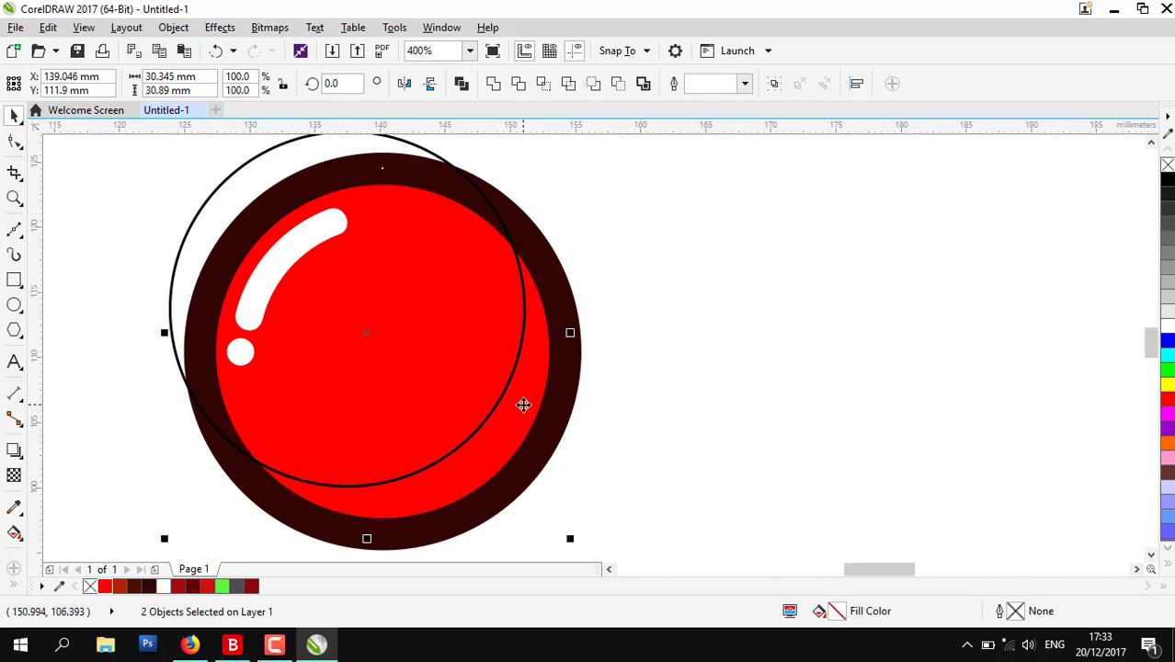
click(544, 83)
click(687, 344)
click(221, 190)
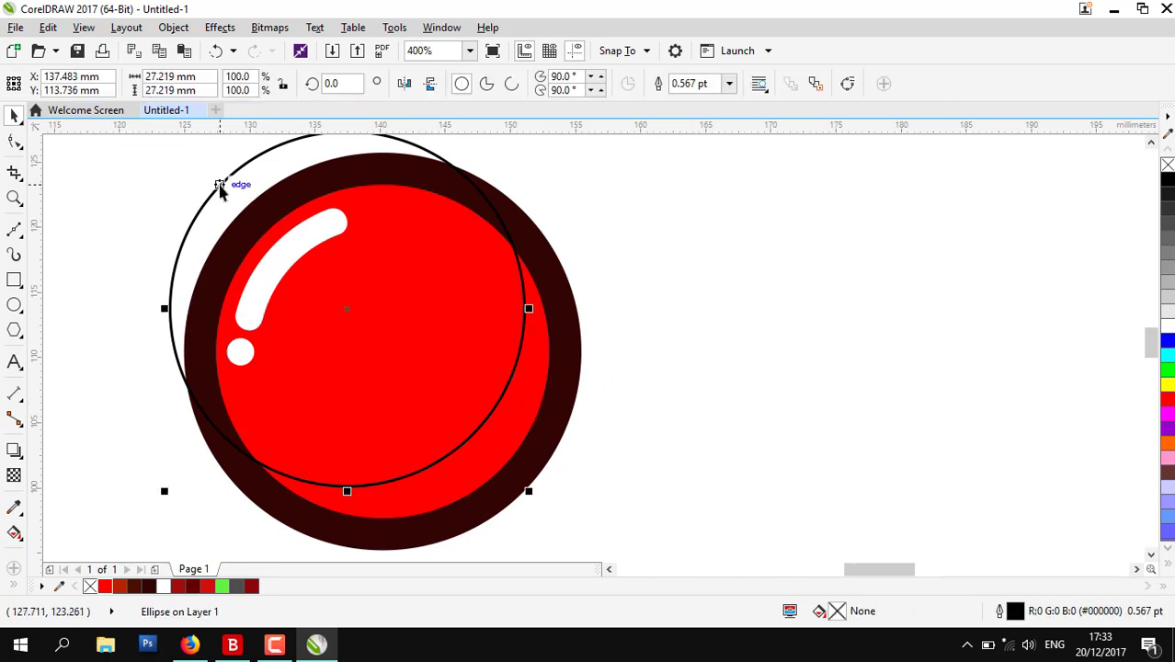
key(Delete)
Fill the original red circle underneath with a darker red to form a crescent shadow along the ball's lower right
click(536, 401)
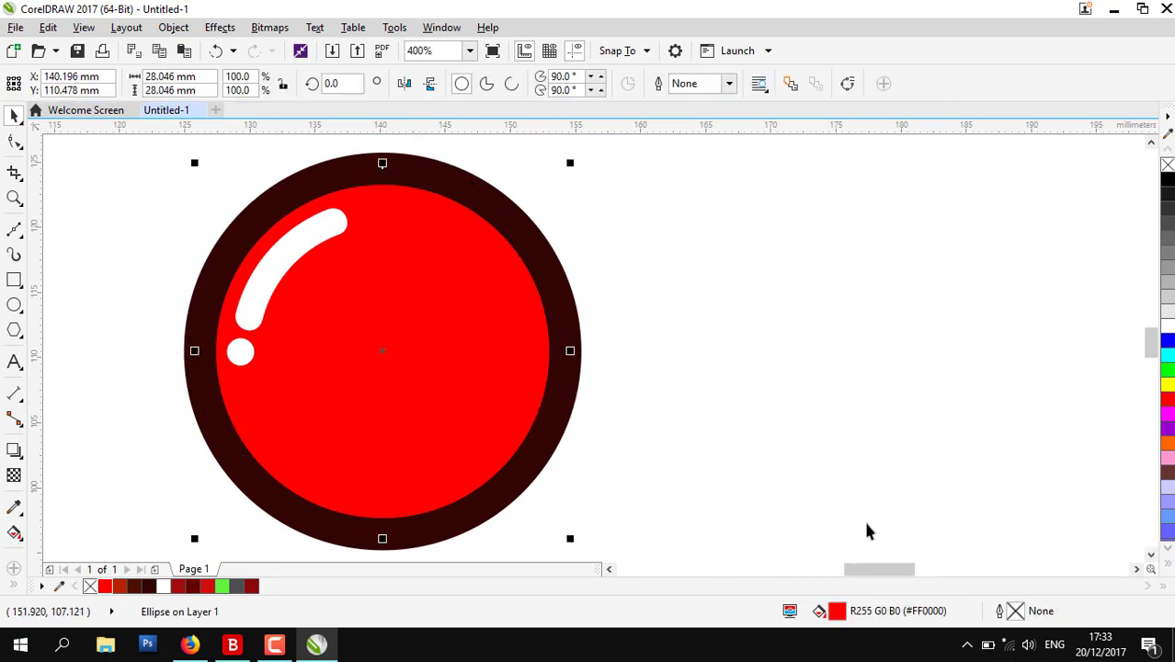
key(shift+F11)
drag(474, 144, 888, 163)
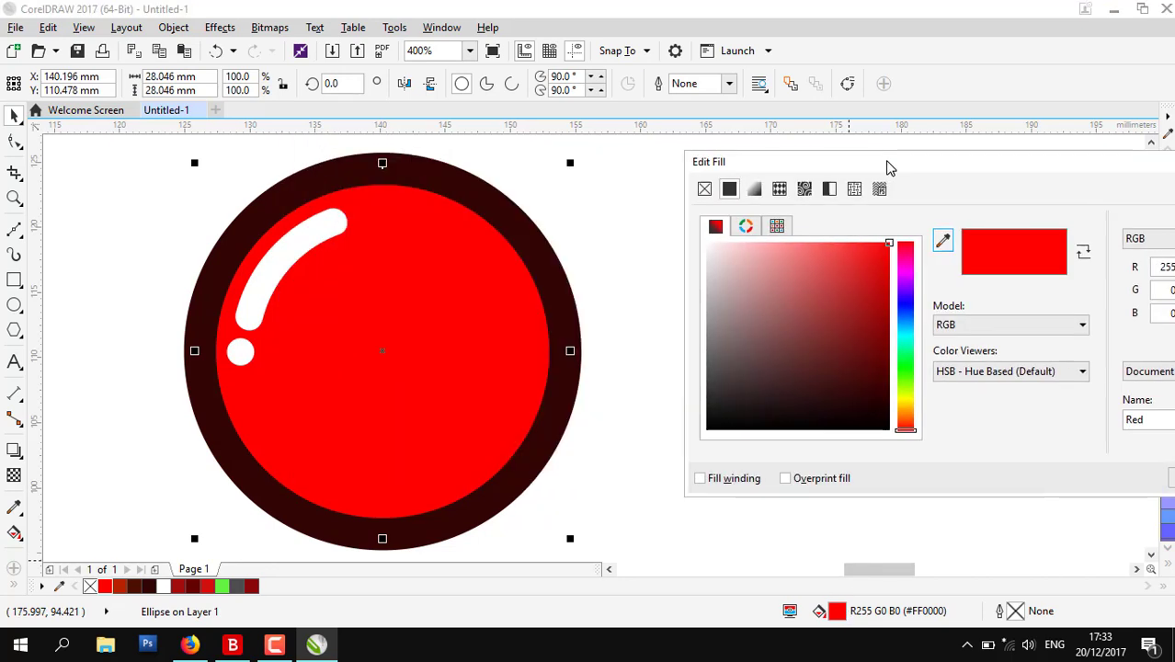
click(871, 281)
drag(871, 280, 870, 278)
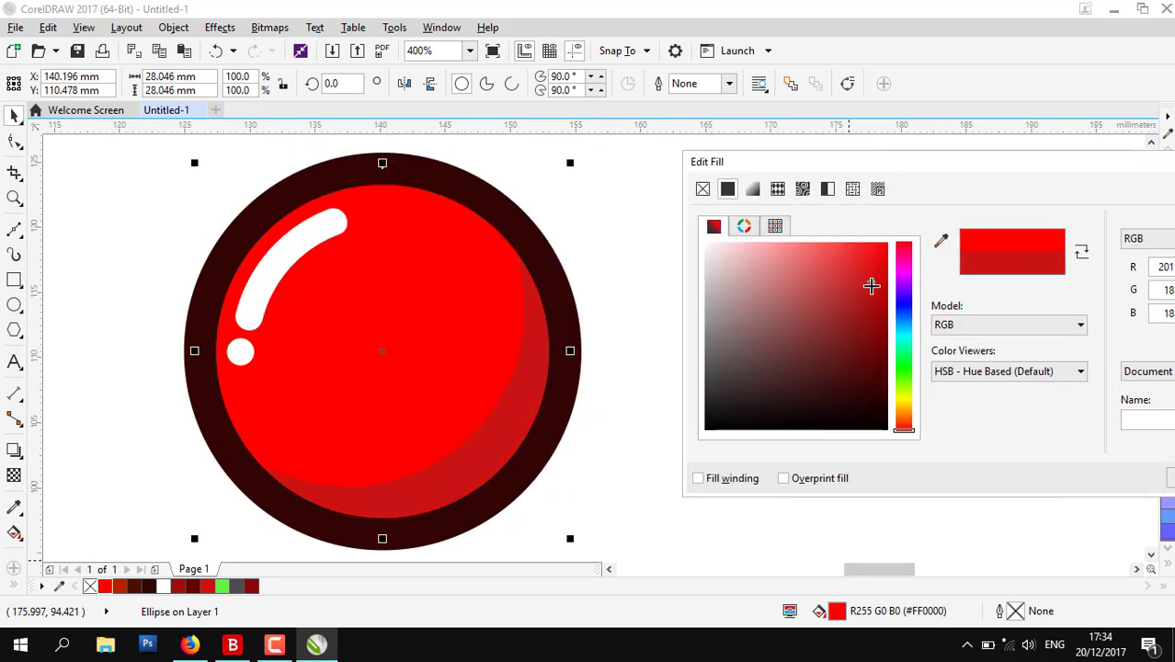
drag(882, 165, 664, 165)
click(978, 454)
click(977, 454)
Draw an ellipse about 7.4 × 5.5 mm centred over the ball's top edge and intersect it with the bright red shape
scroll(703, 437, down, 2)
scroll(581, 356, up, 2)
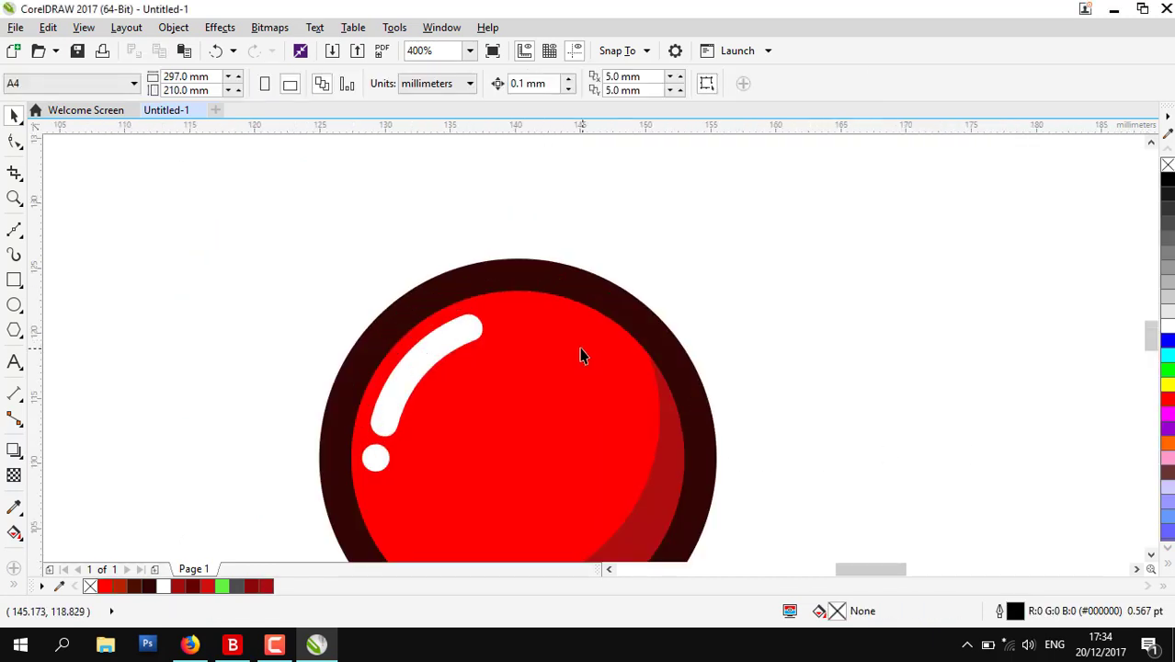
click(15, 305)
drag(460, 223, 553, 304)
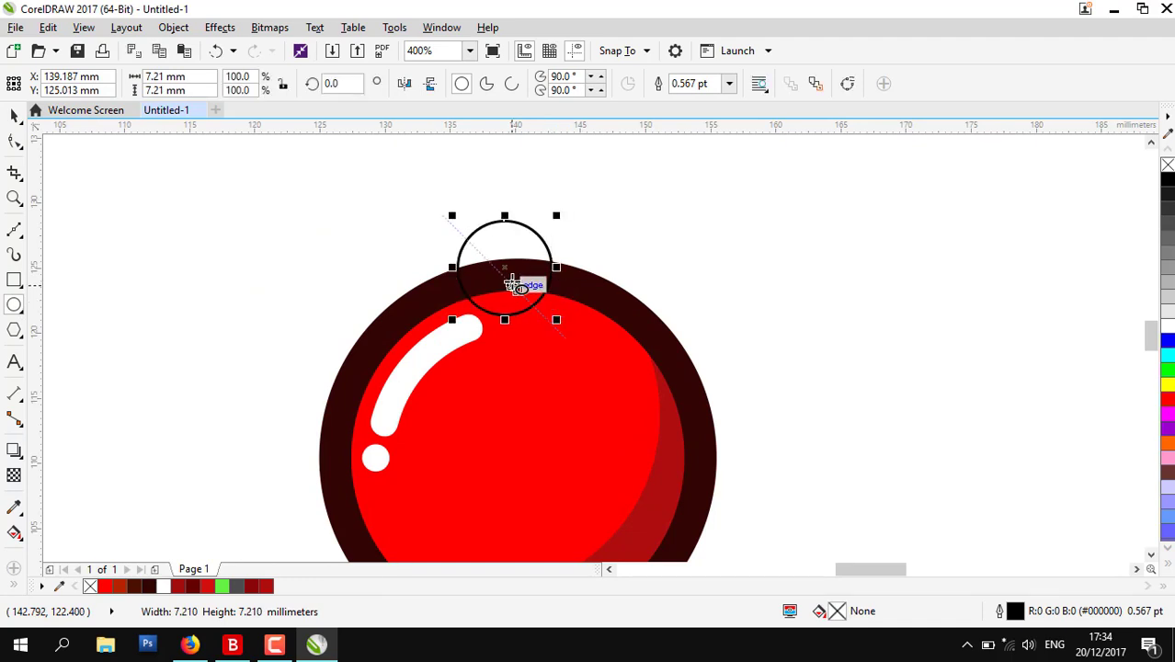
drag(553, 218, 571, 284)
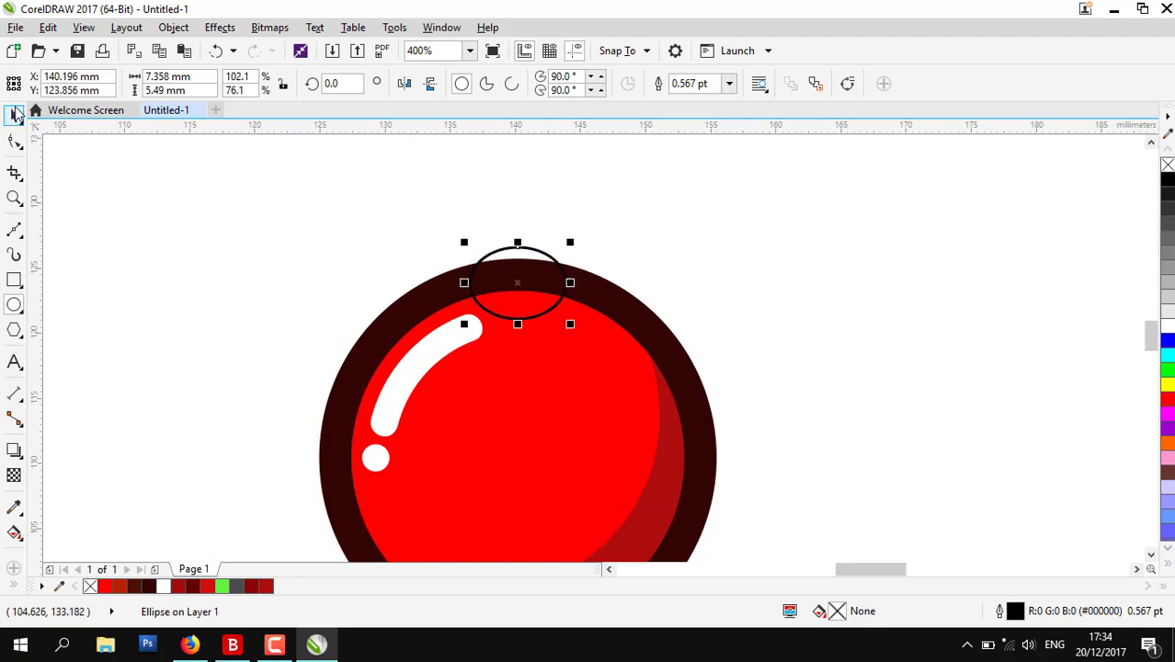
shift+click(552, 440)
key(alt+i)
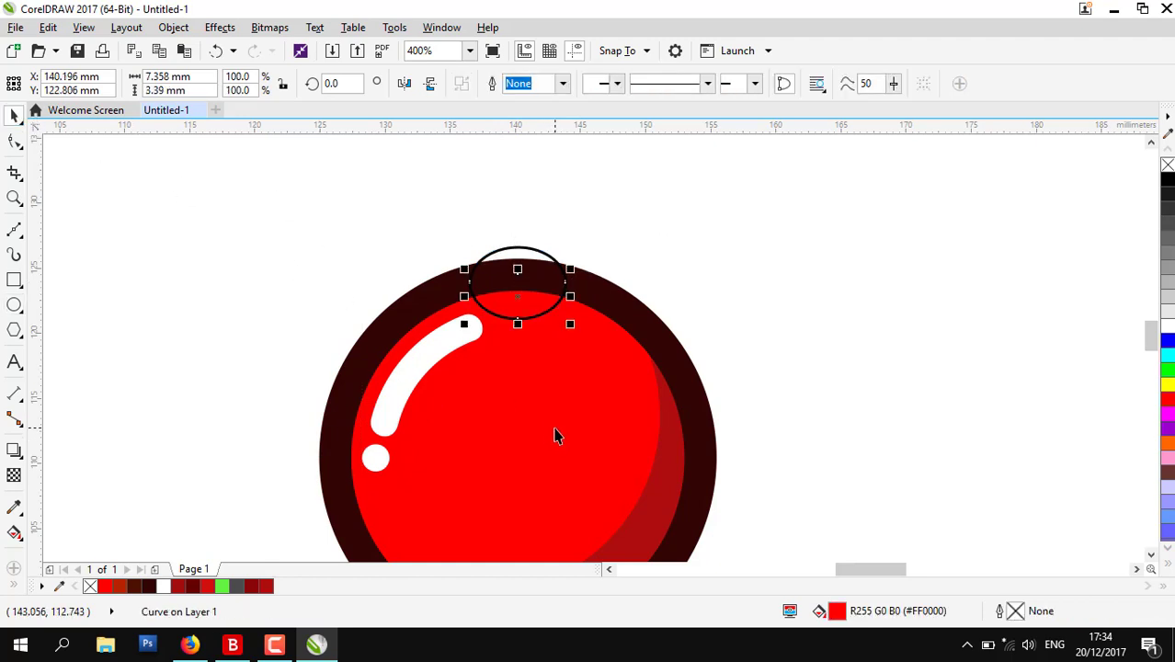
Fill the intersected piece at the ball's top with dark red and delete the helper ellipse
key(shift+F11)
drag(479, 154, 880, 151)
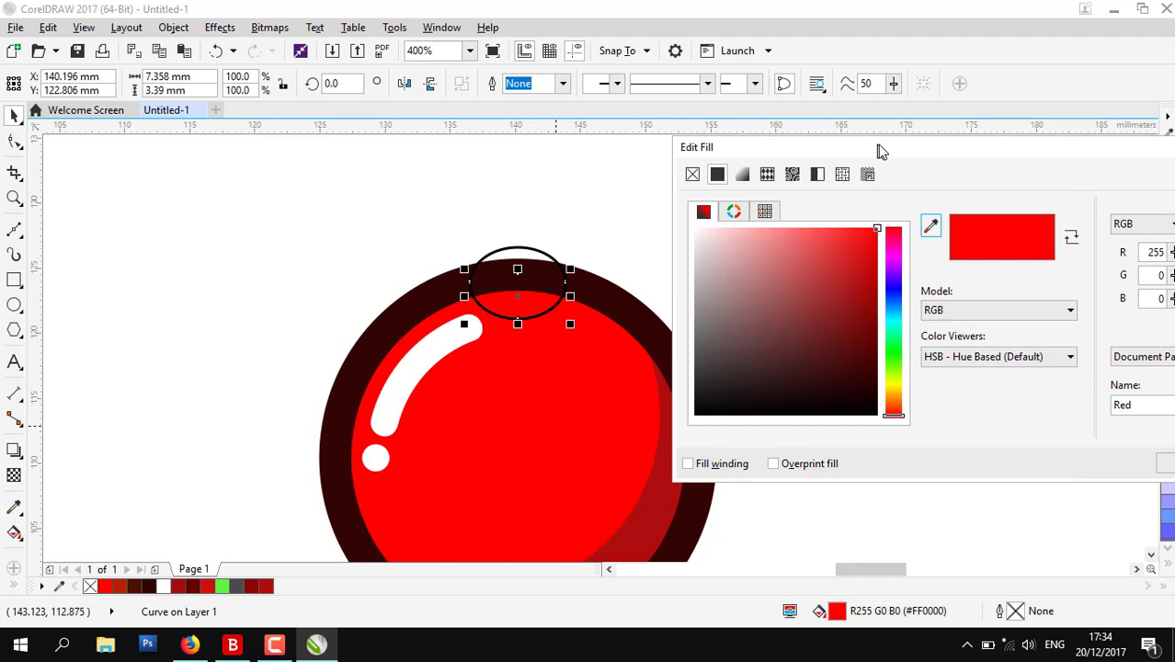
click(870, 270)
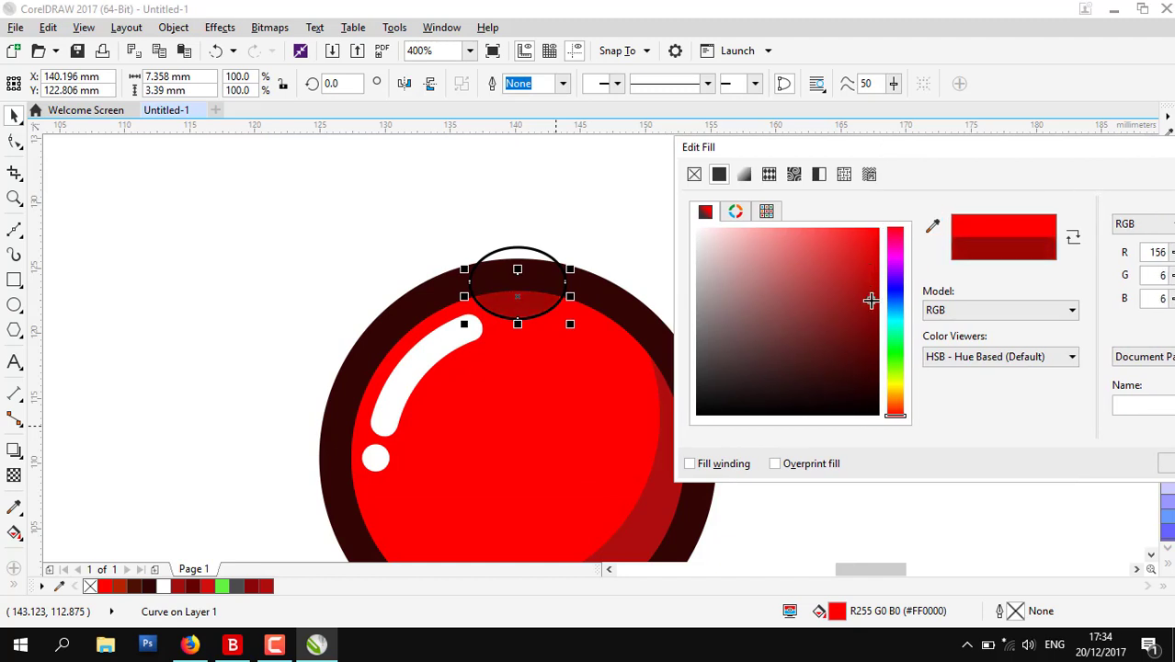
click(1168, 462)
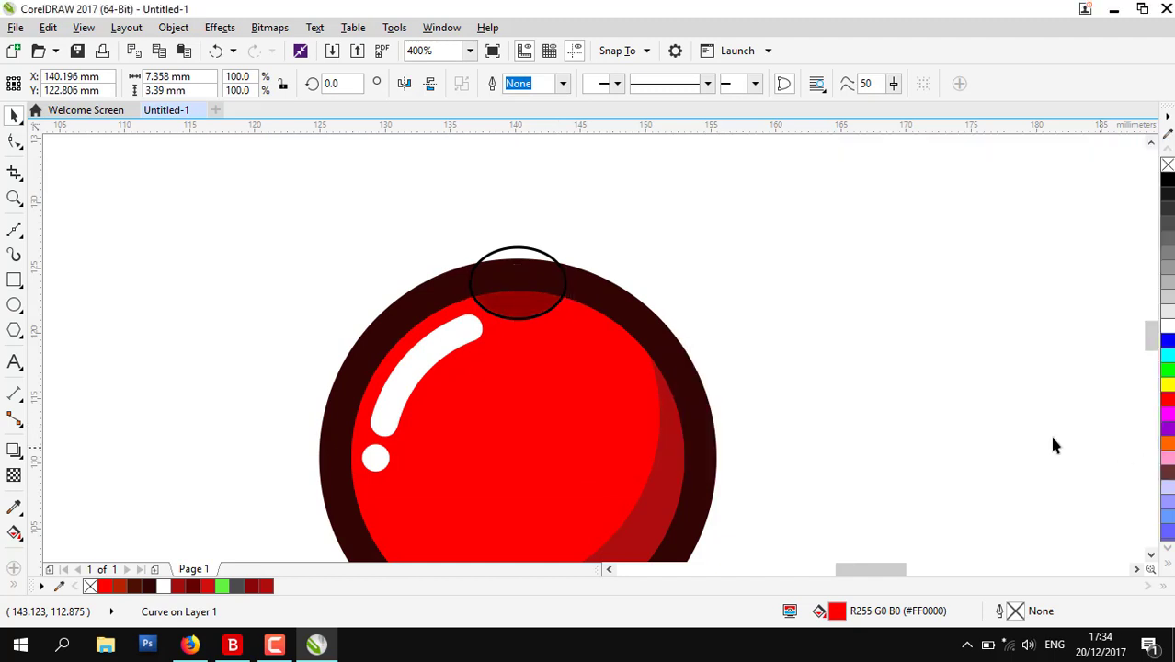
key(Escape)
click(527, 264)
key(Escape)
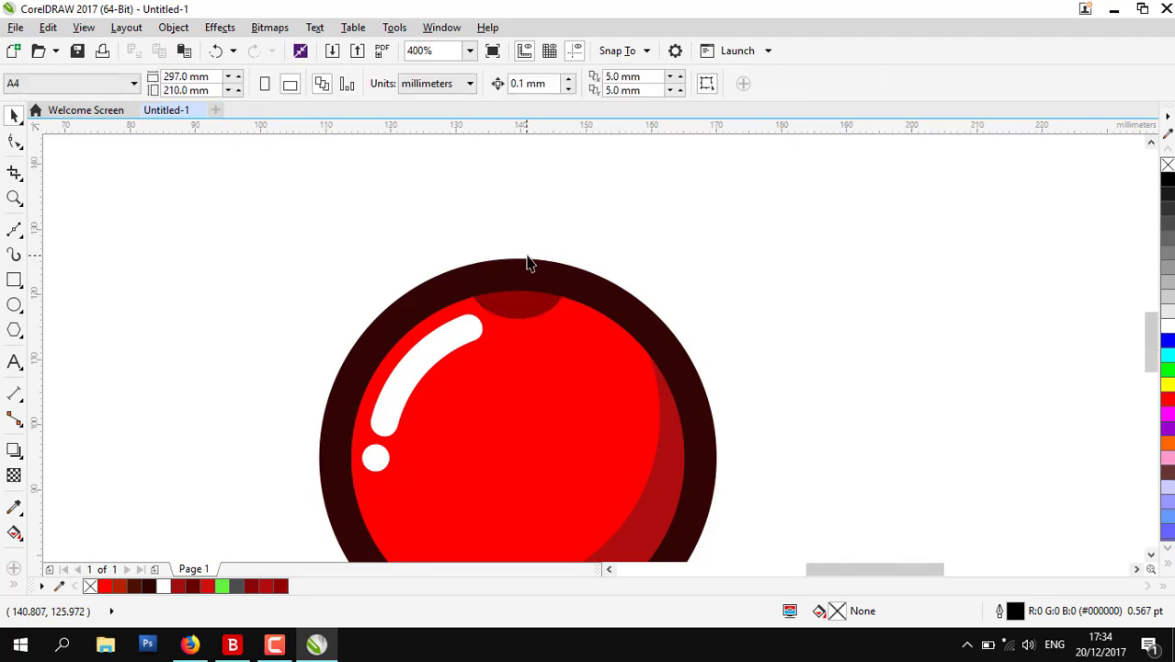
scroll(528, 264, down, 2)
scroll(557, 260, up, 2)
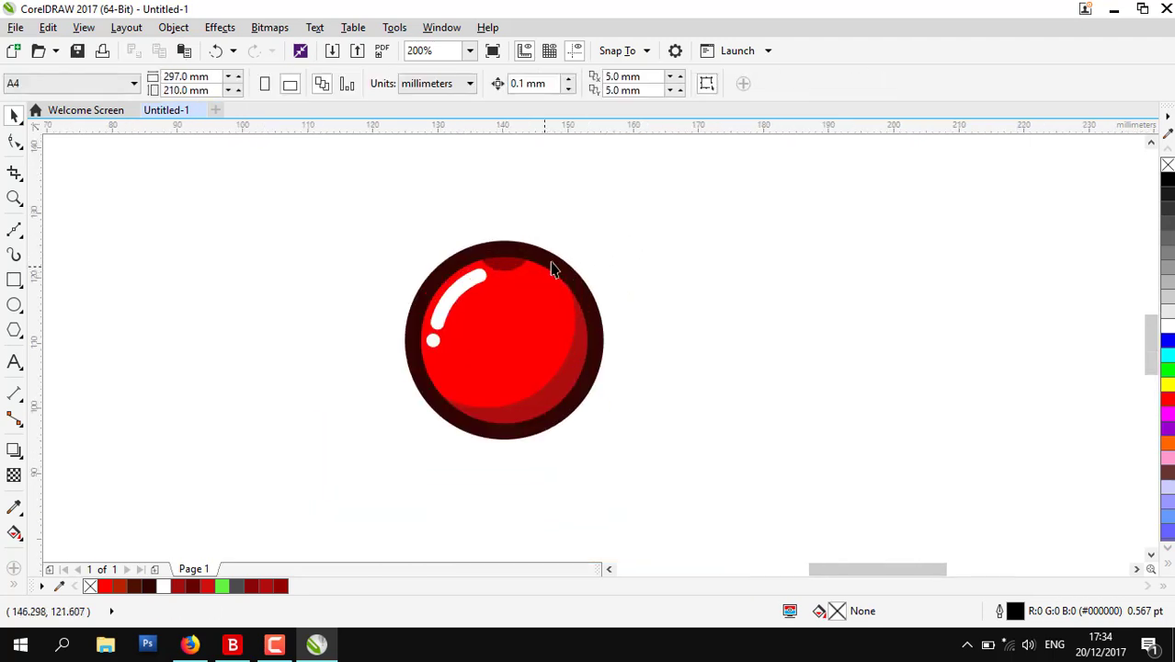
click(14, 230)
click(450, 267)
scroll(450, 270, down, 1)
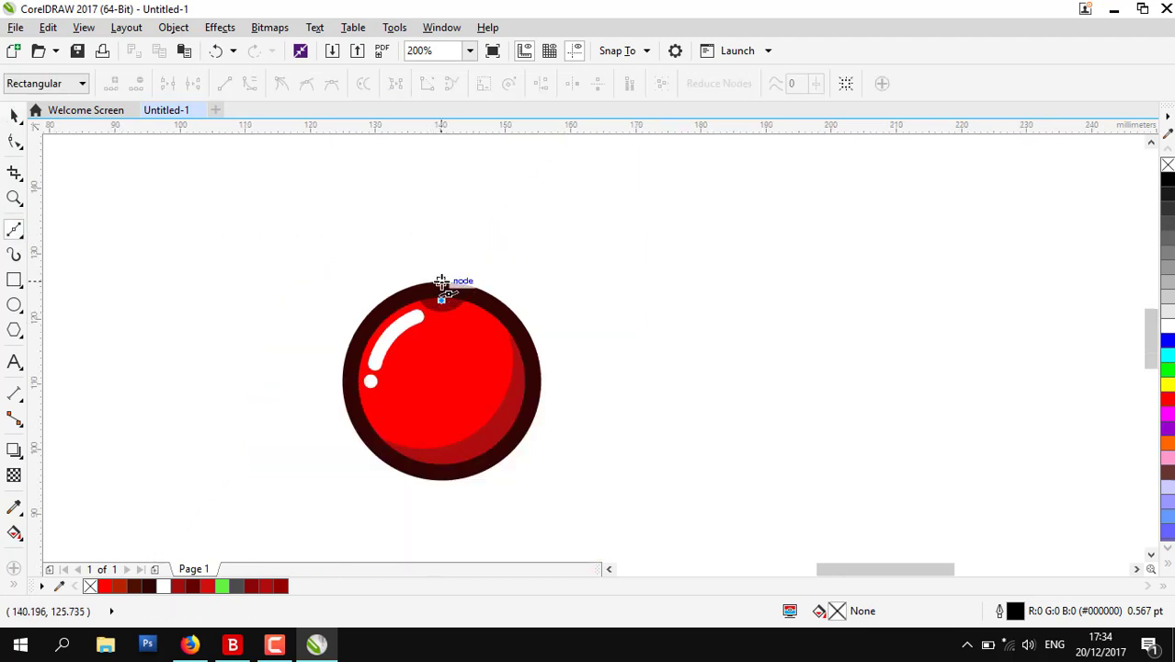
scroll(443, 281, up, 2)
scroll(483, 214, down, 1)
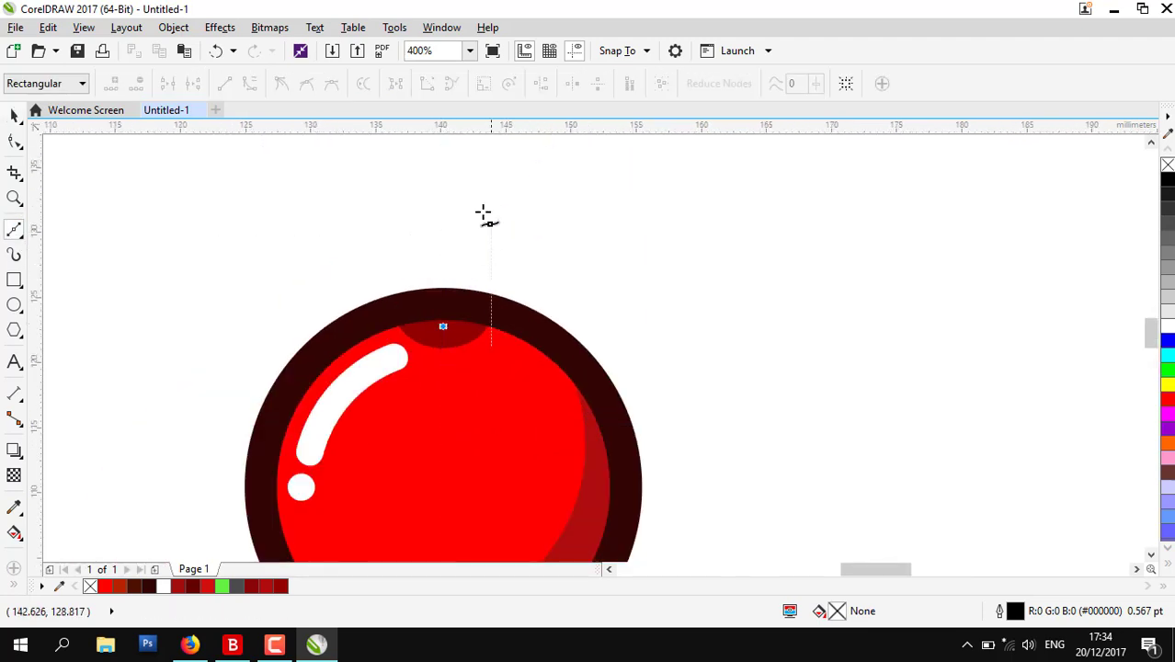
scroll(488, 230, down, 1)
scroll(489, 189, up, 1)
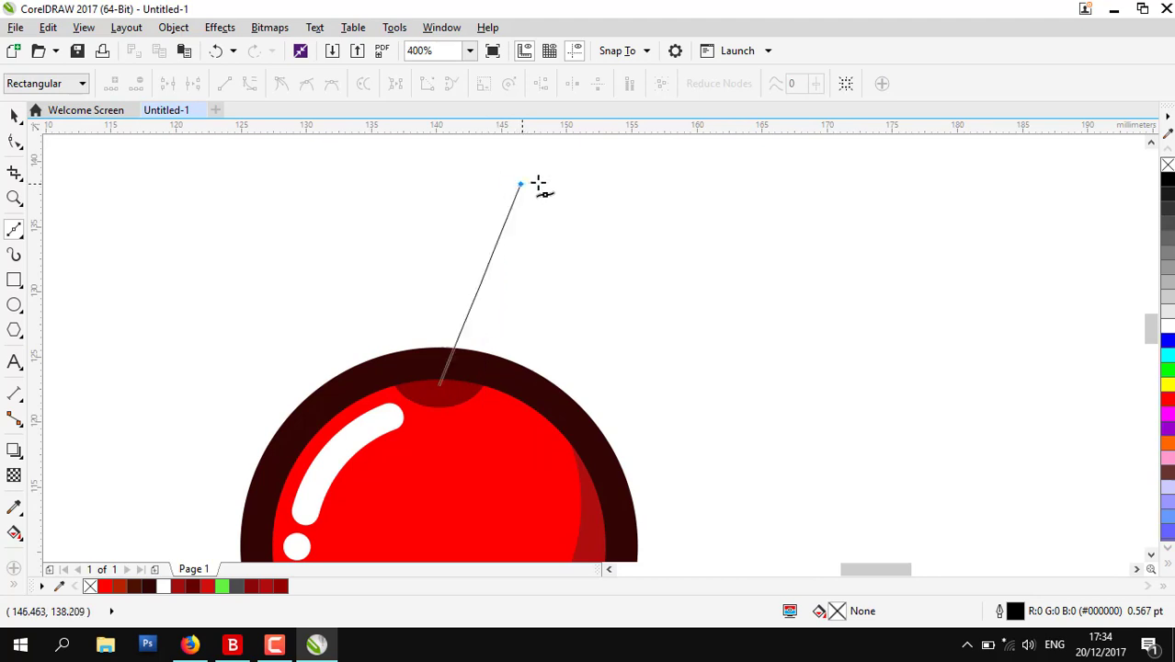
mouse_move(521, 185)
mouse_down()
mouse_move(636, 177)
mouse_move(620, 169)
mouse_move(726, 225)
mouse_move(803, 247)
mouse_move(835, 275)
mouse_move(838, 258)
mouse_move(811, 219)
mouse_up()
key(ctrl+z)
click(439, 395)
key(ctrl+z)
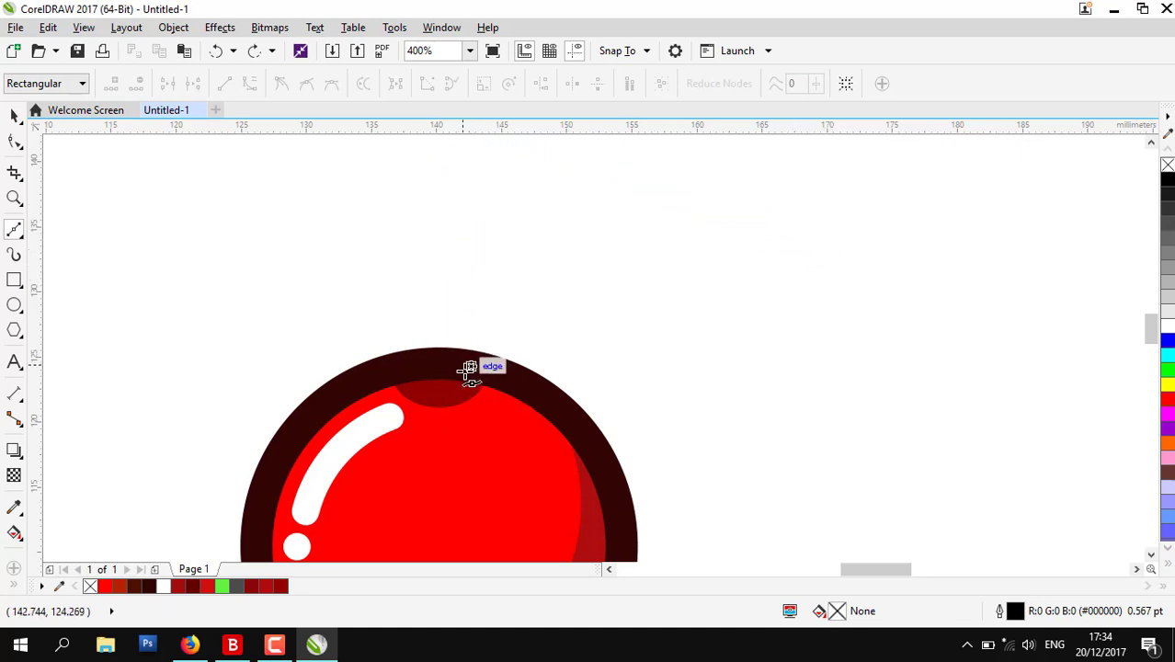
Draw a curved stem line about 6.6 mm wide and 16.3 mm high, rising from the dark dimple and bending right
click(441, 386)
drag(524, 174, 622, 175)
double_click(531, 177)
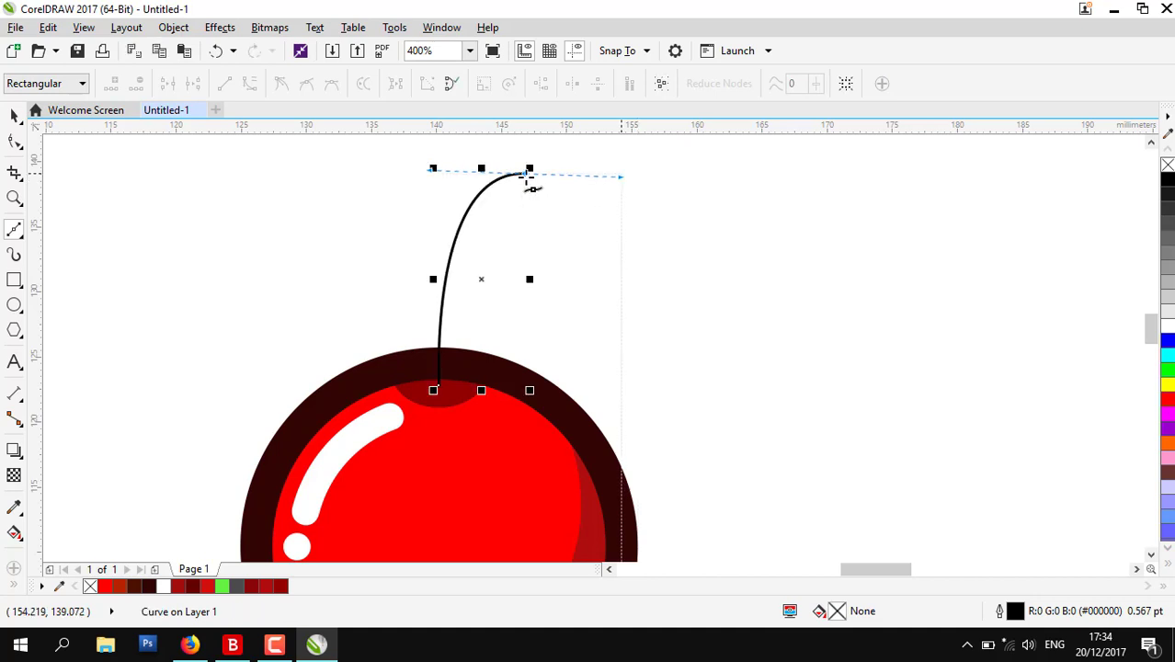
click(15, 116)
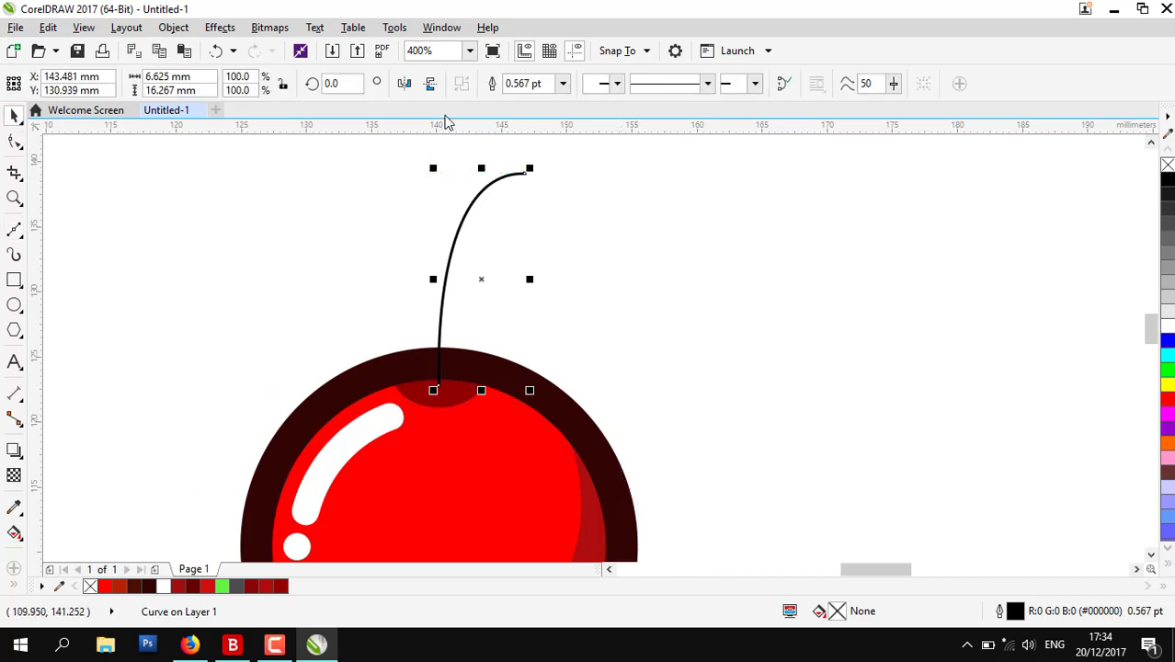
Set the stem line's outline width to 4 pt
click(563, 83)
click(538, 206)
click(544, 213)
scroll(544, 213, down, 2)
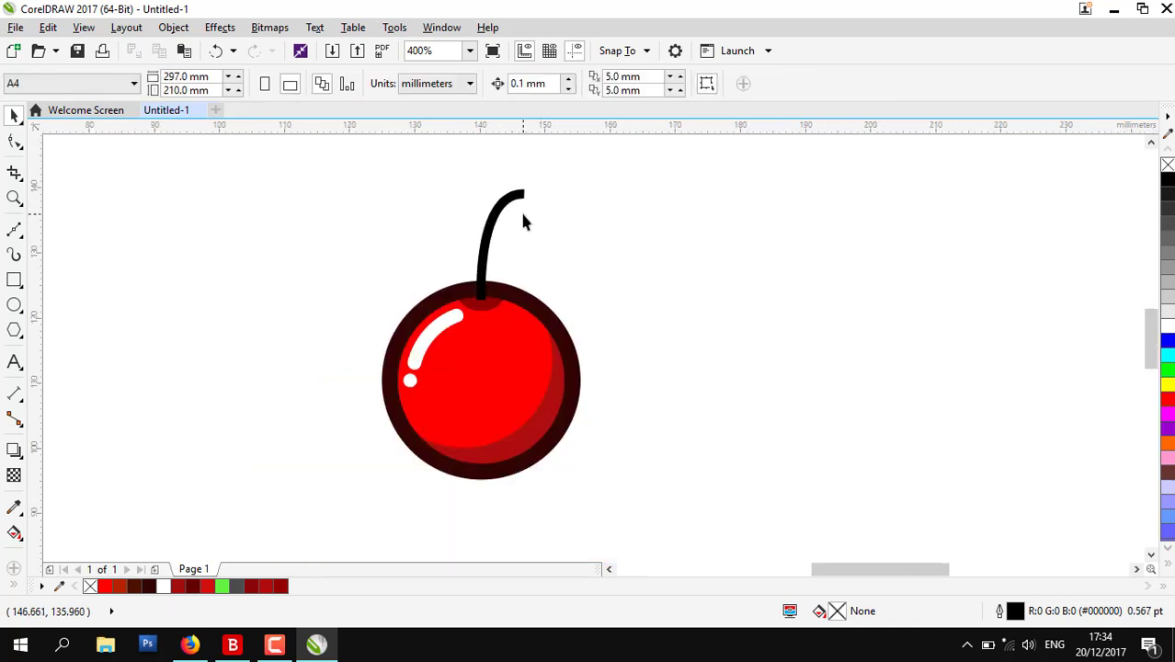
Convert the stem's outline to an object
scroll(519, 215, up, 3)
click(427, 261)
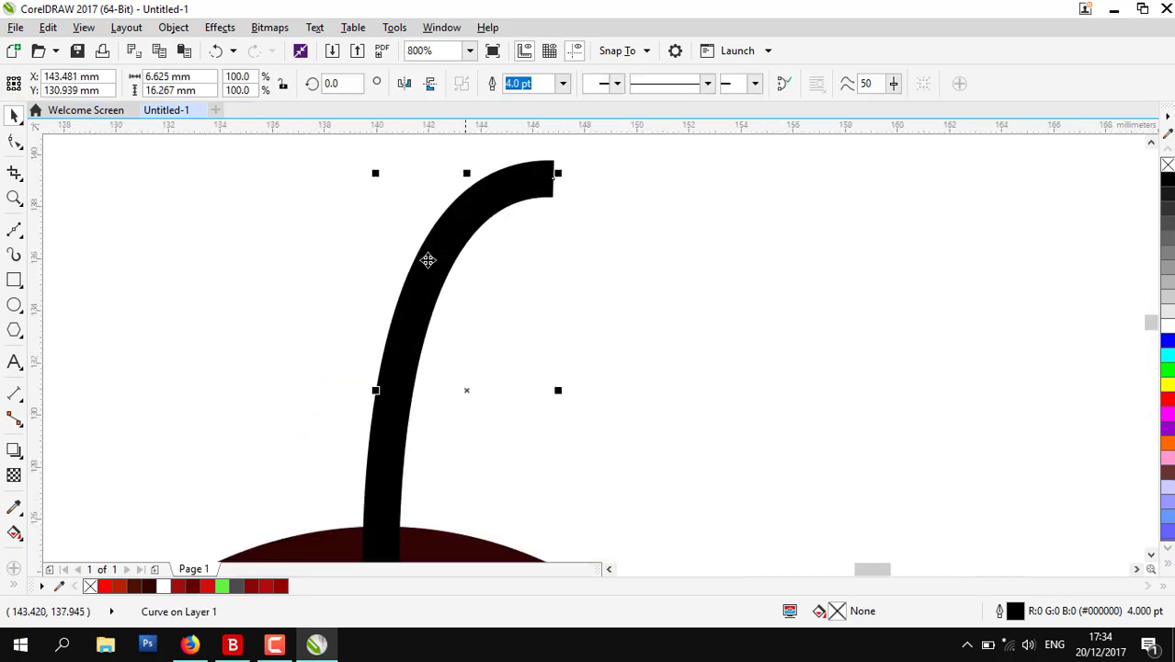
scroll(541, 218, down, 1)
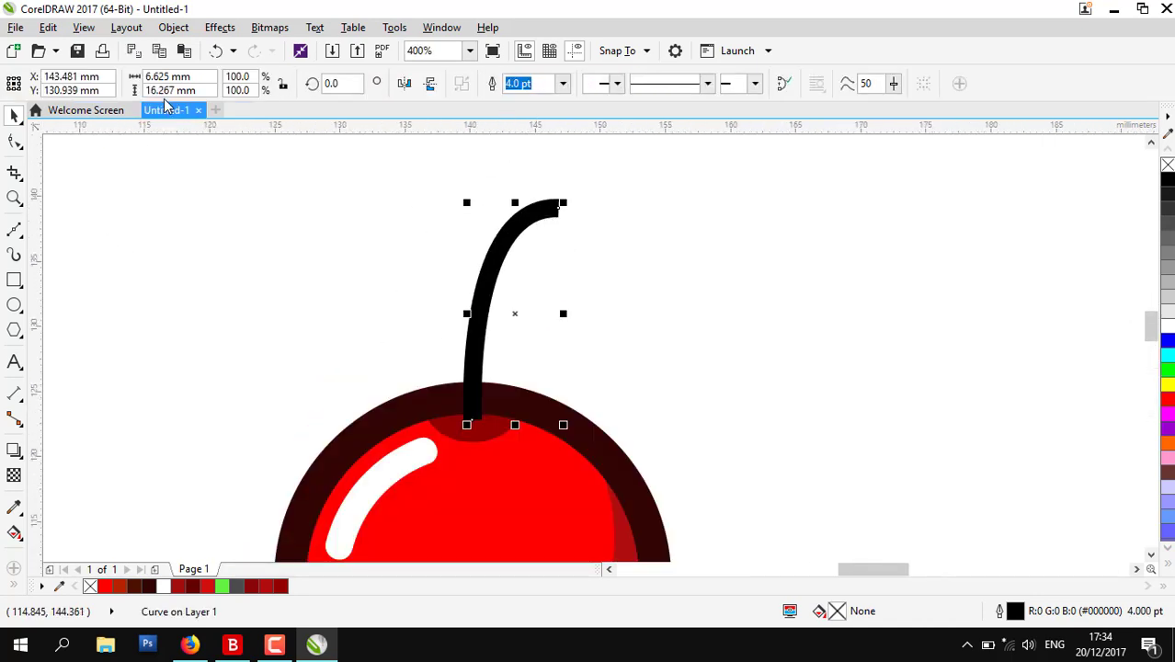
click(173, 28)
click(221, 433)
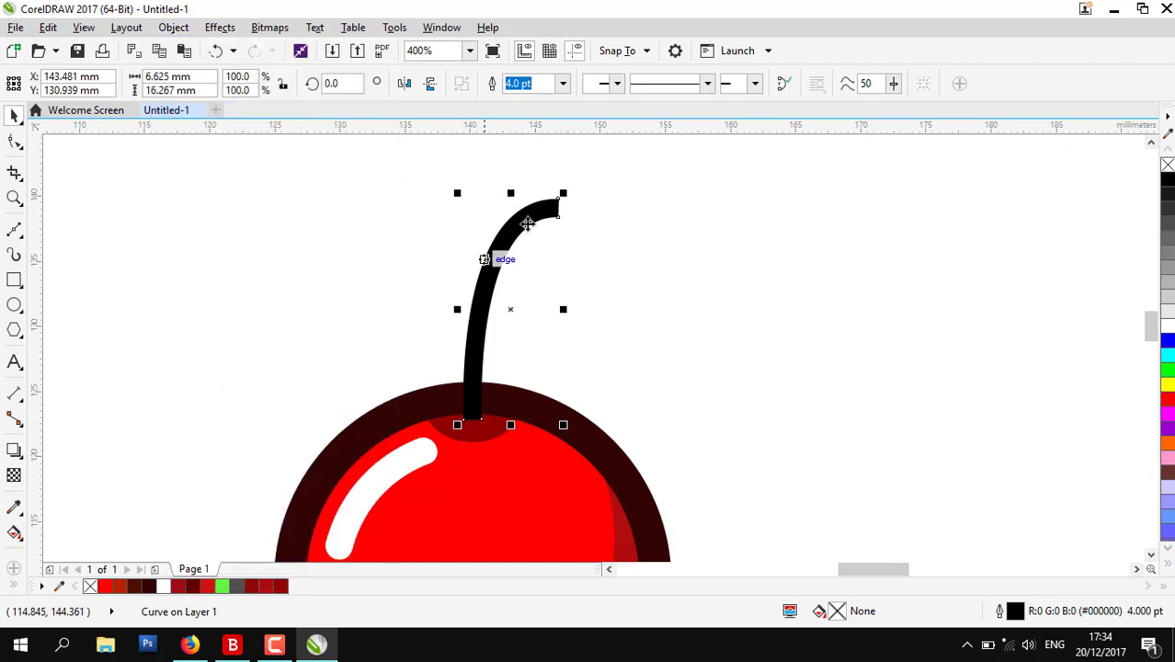
Round the stem's upper end by converting its straight end segment to a curve and bulging it outward
scroll(539, 208, up, 2)
key(F10)
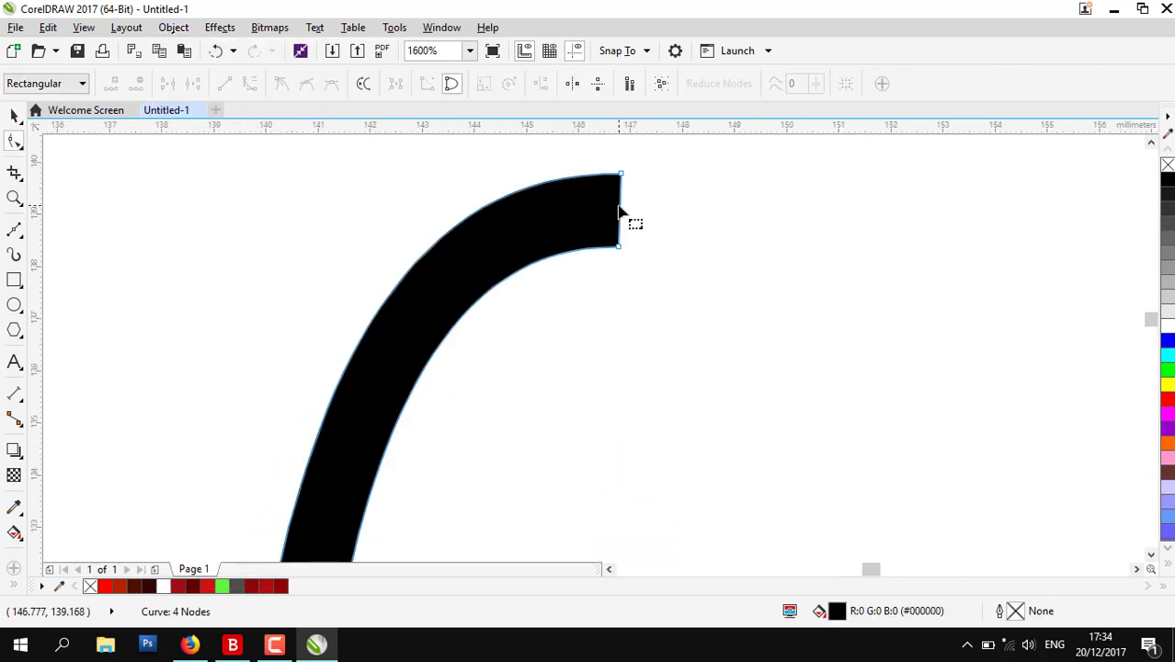
right_click(620, 209)
click(656, 280)
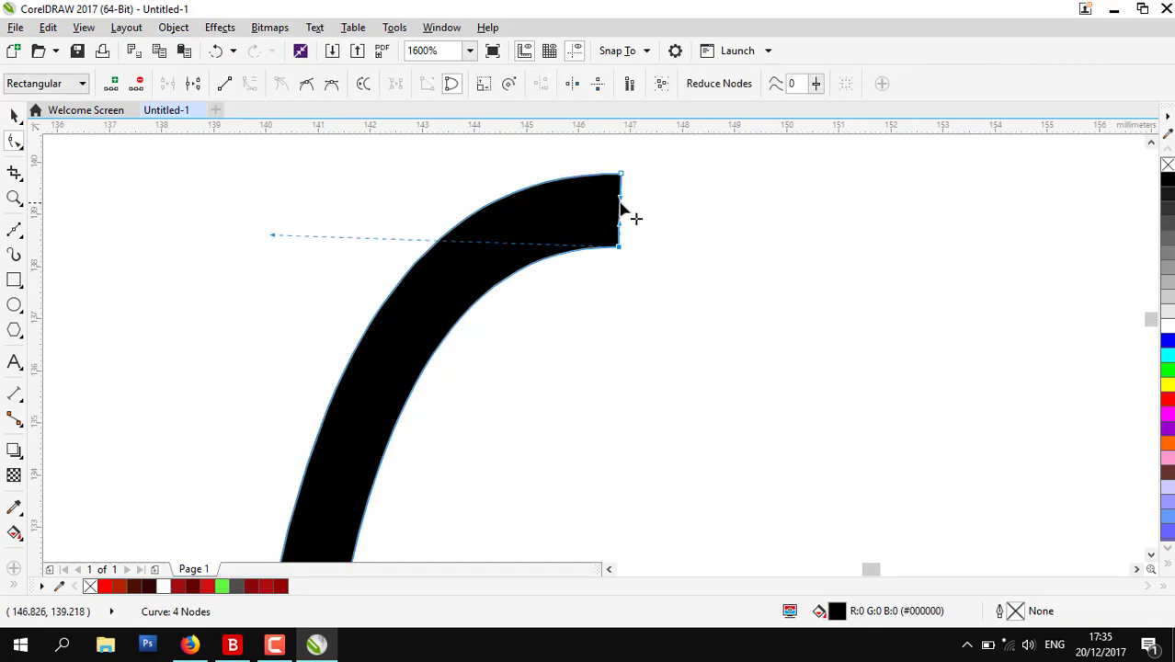
drag(621, 198, 681, 174)
drag(631, 231, 667, 251)
Round the stem's lower end by converting its straight end segment to a curve and bulging it downward
scroll(475, 181, down, 2)
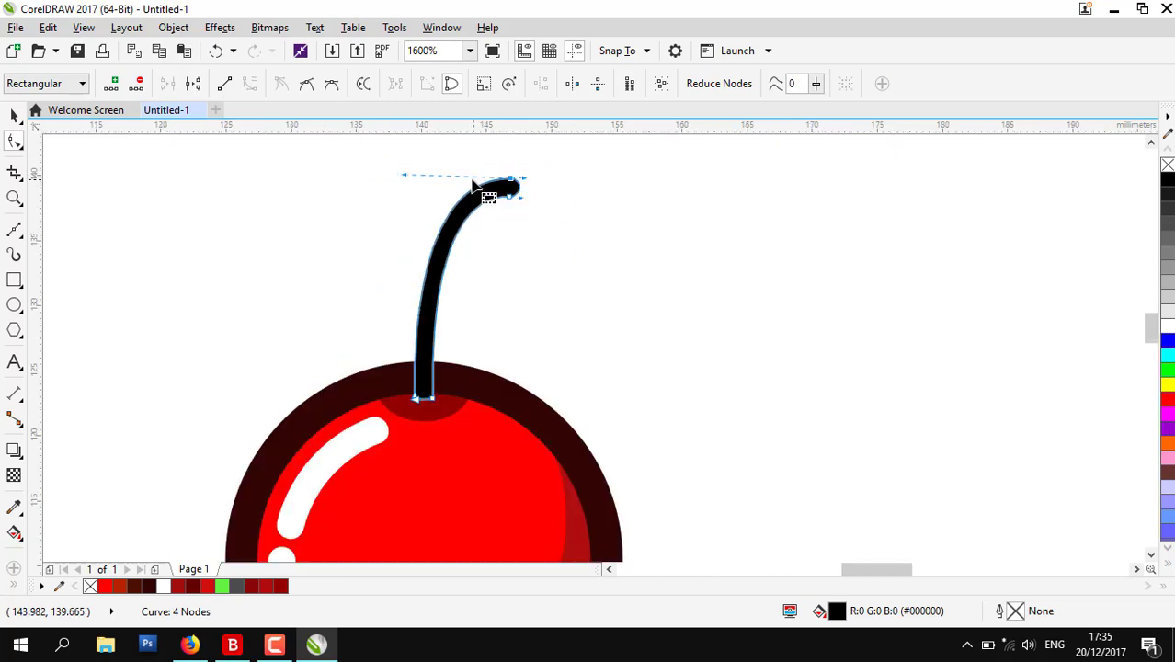
scroll(423, 409, up, 2)
click(417, 365)
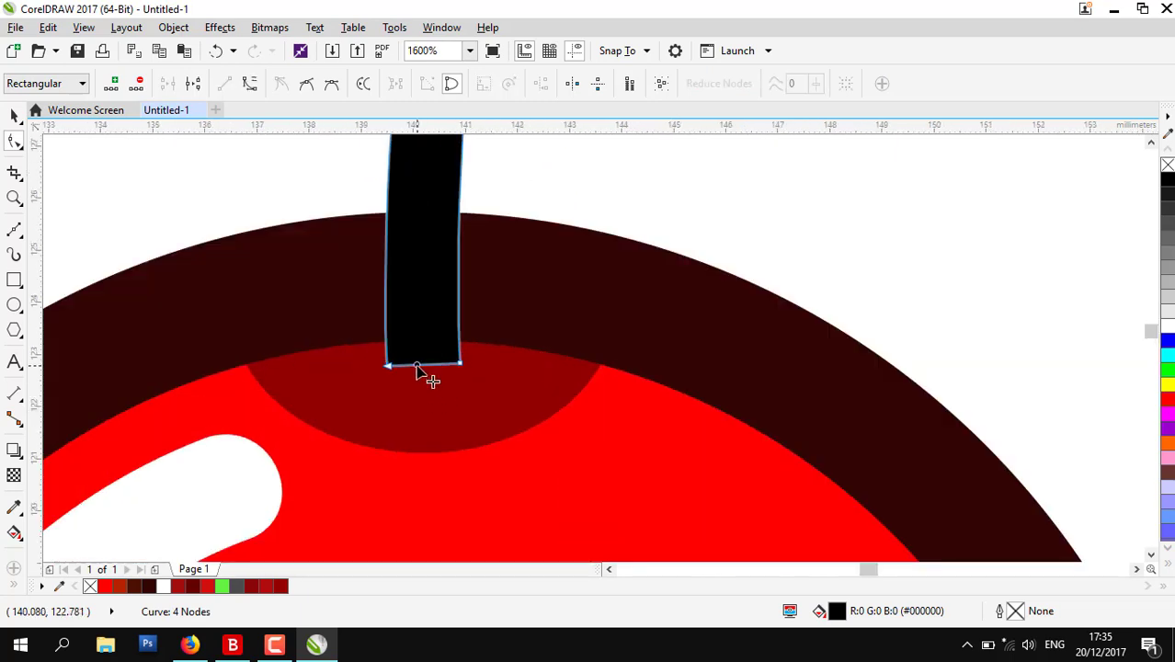
right_click(417, 366)
click(460, 132)
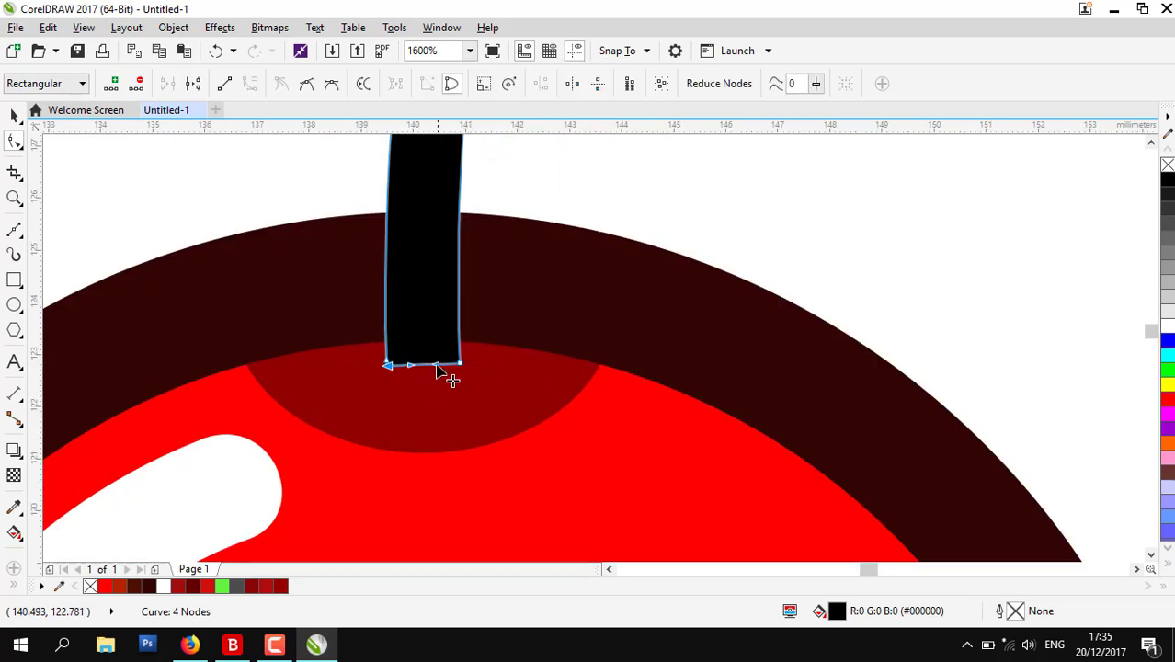
drag(438, 366, 465, 443)
drag(391, 427, 386, 433)
scroll(402, 432, down, 2)
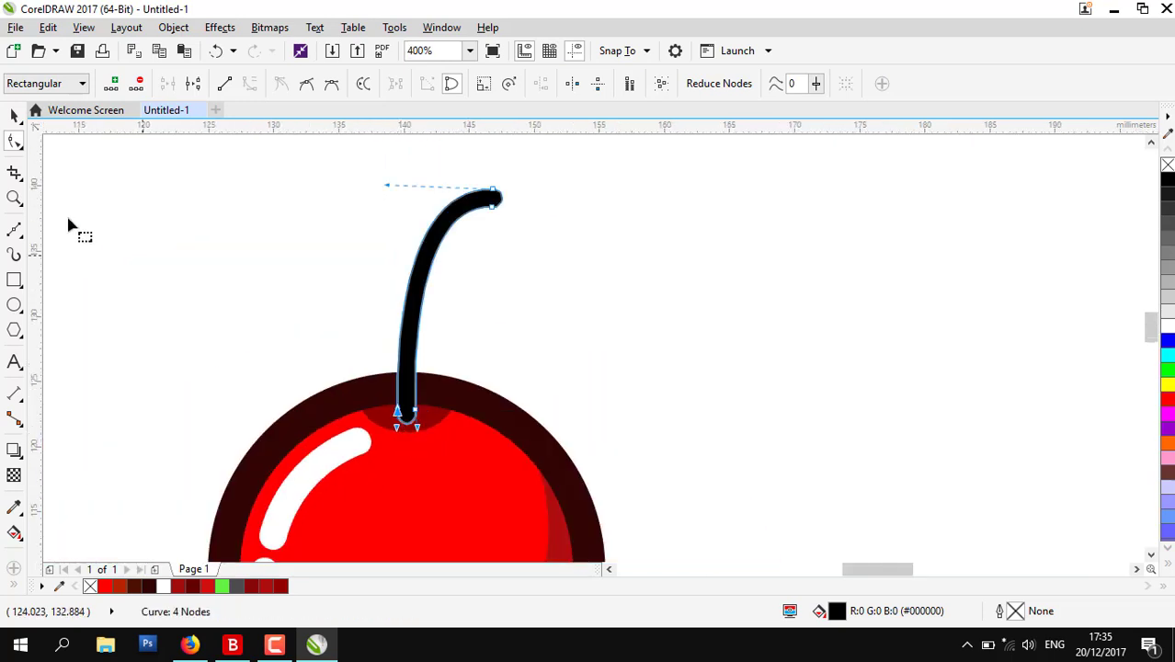
Move the stem up 0.3 mm and fill it with the dark brown of the cherry's outline
click(14, 115)
click(210, 231)
click(416, 292)
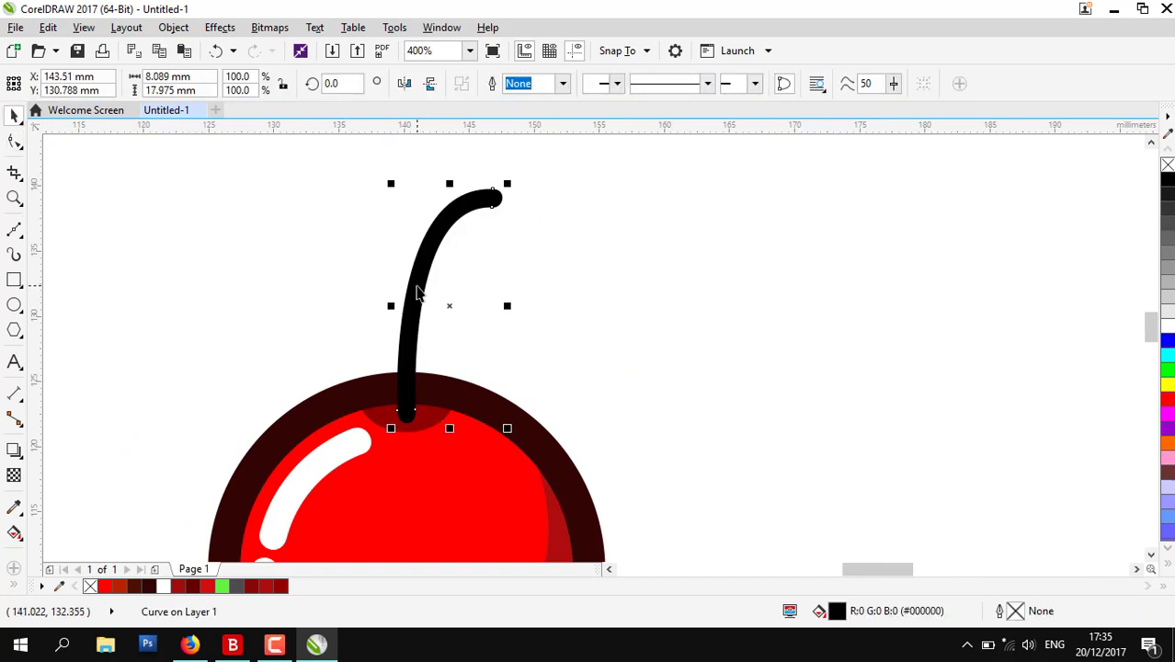
drag(417, 292, 416, 288)
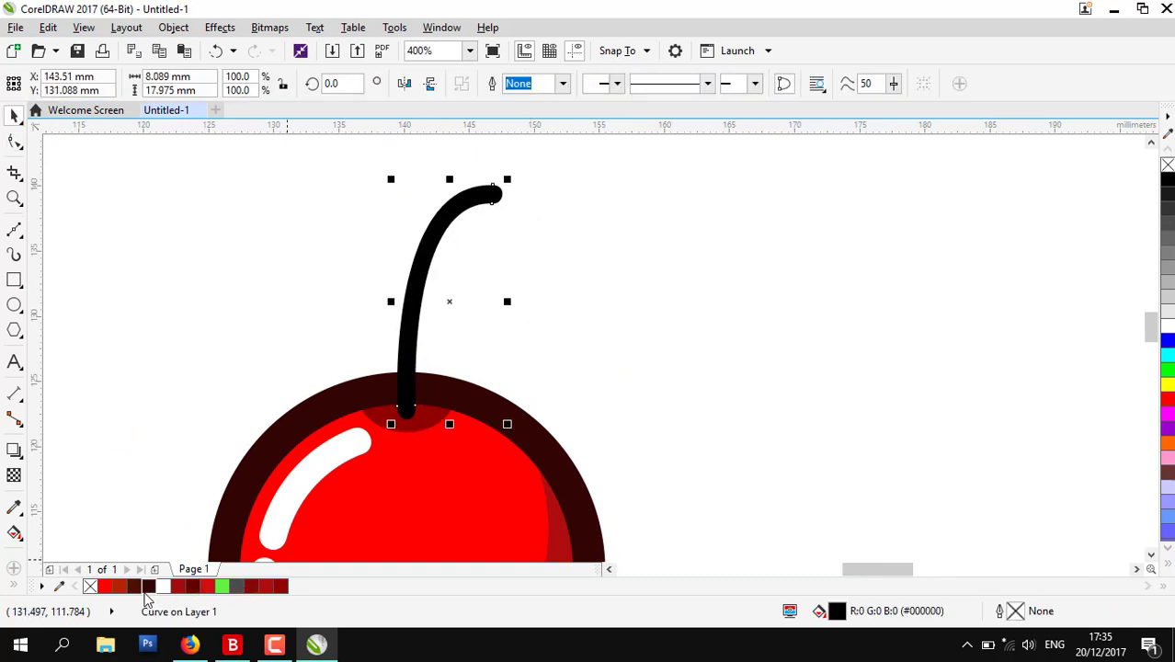
click(148, 587)
click(399, 362)
scroll(419, 359, down, 2)
scroll(421, 356, up, 1)
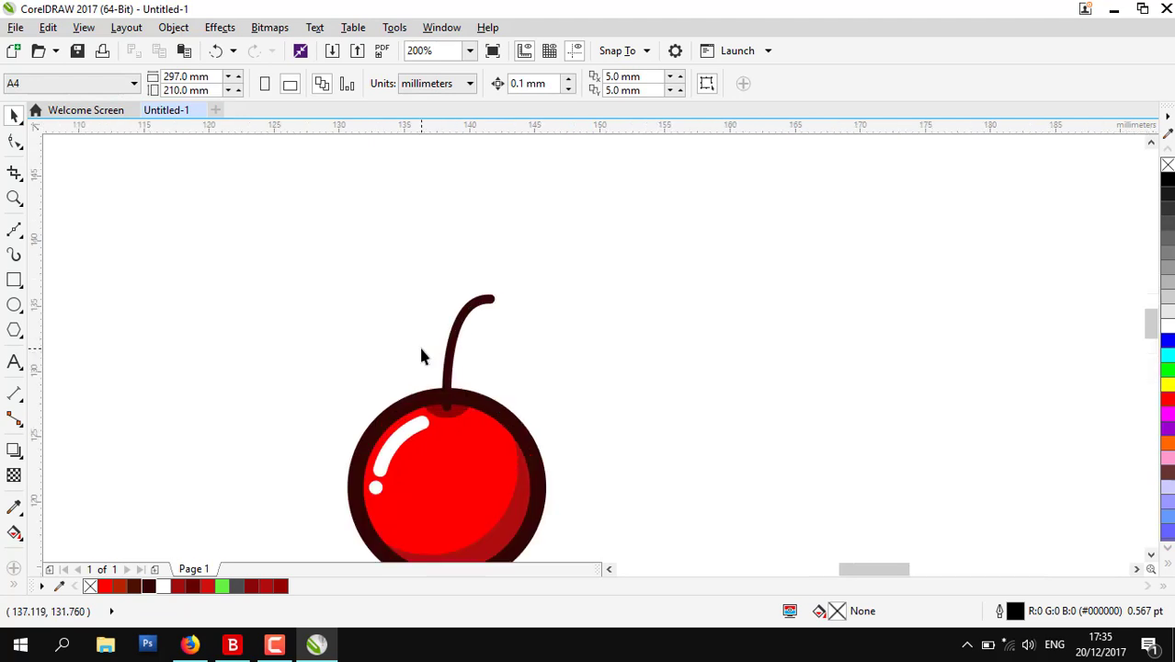
Draw a closed three-point triangle as the leaf's base shape, starting and ending on the left edge of the stem
scroll(422, 356, up, 1)
click(15, 230)
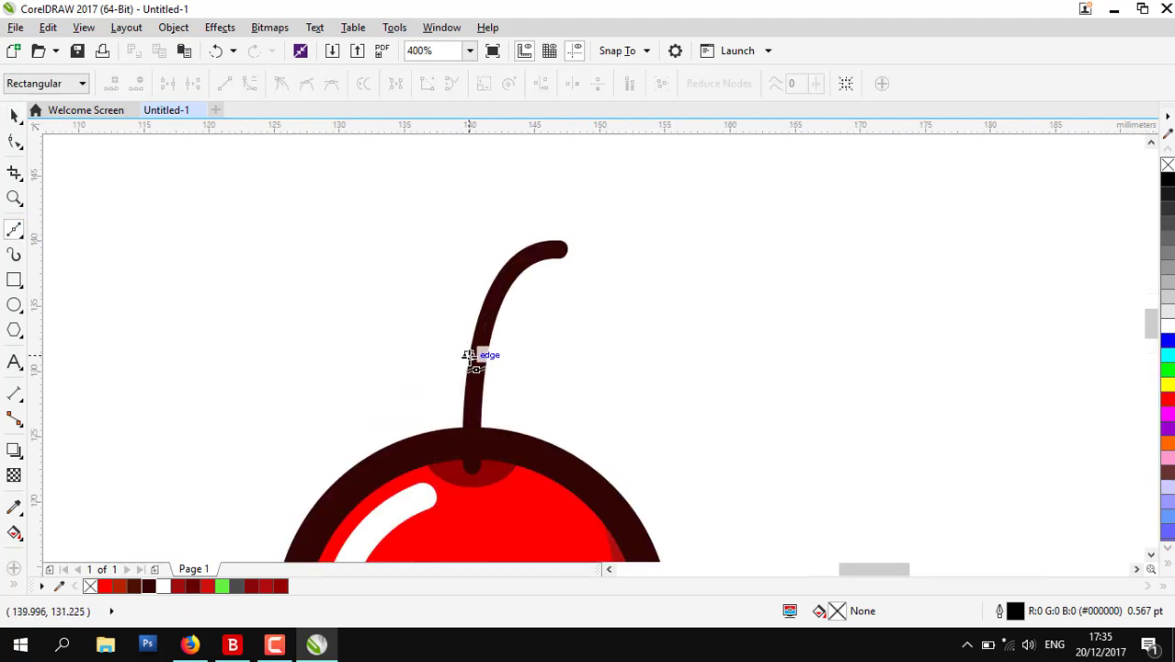
click(482, 324)
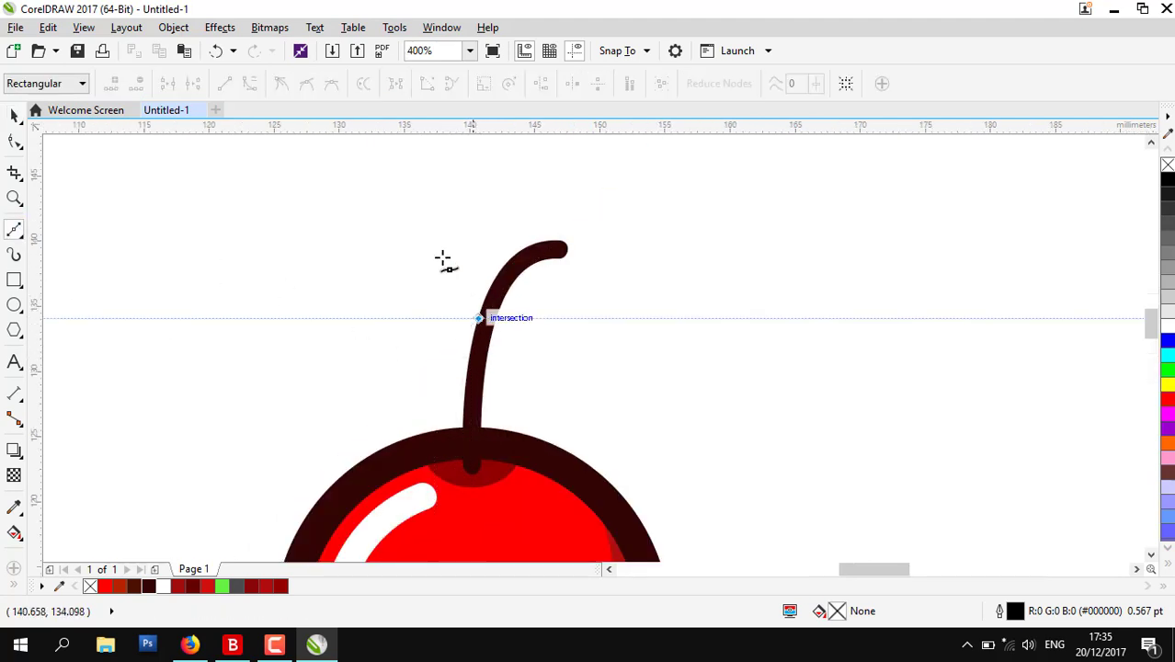
click(419, 212)
click(337, 238)
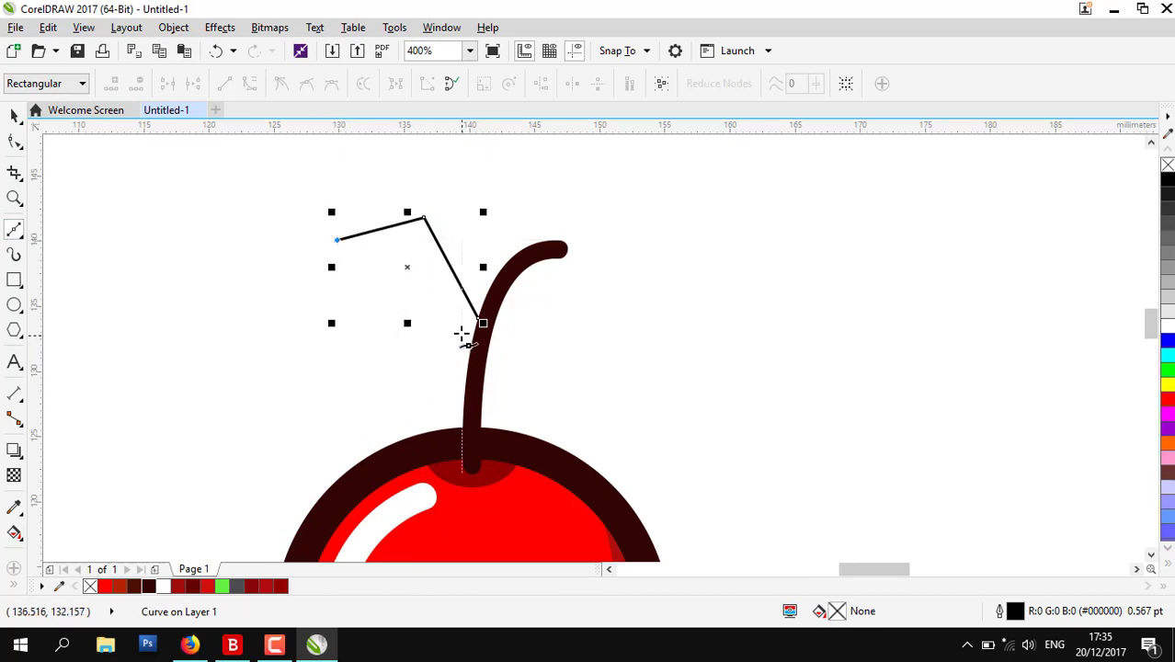
click(481, 321)
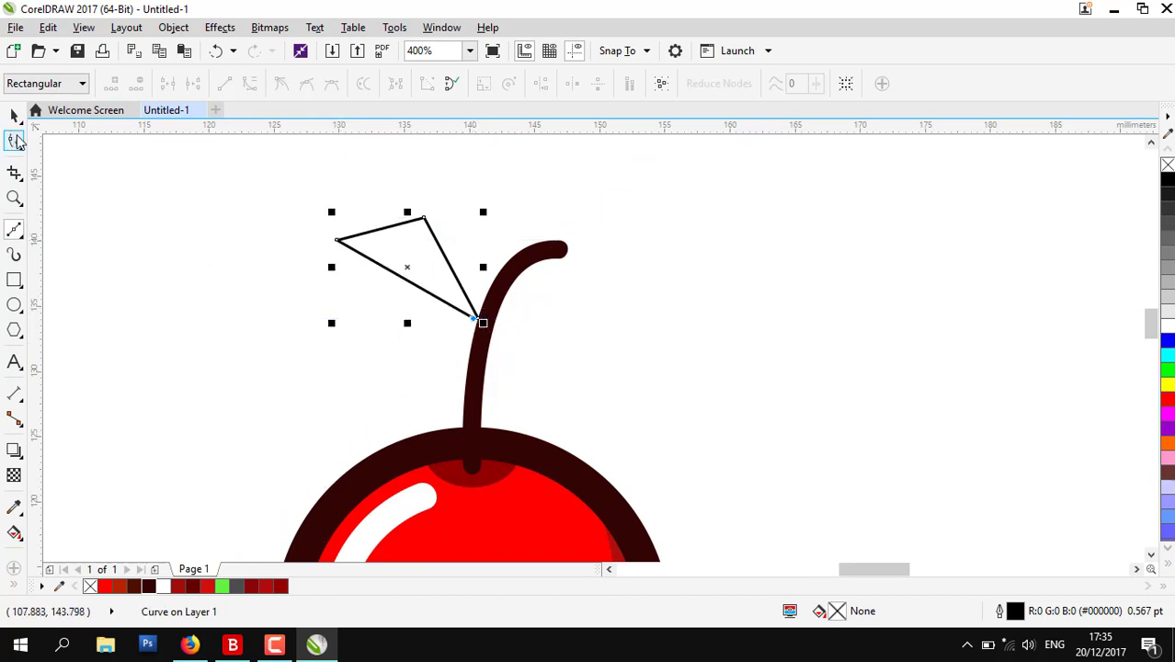
scroll(548, 311, up, 3)
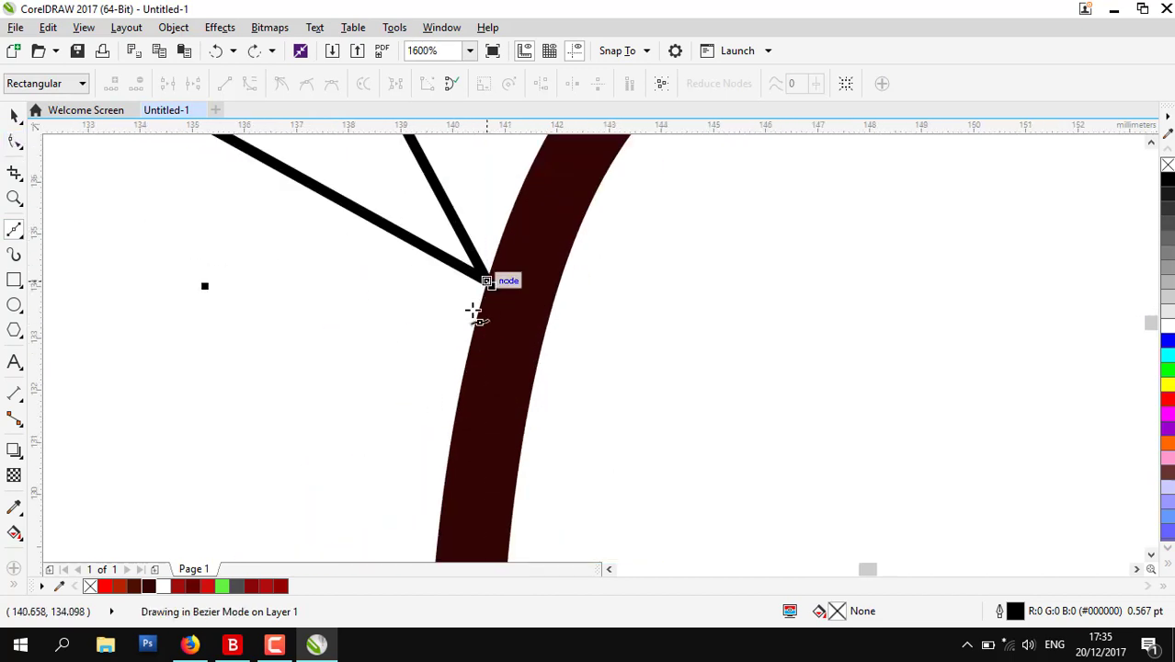
scroll(475, 310, down, 3)
Lower the triangle's upper corner and convert its long lower side to a curve that bulges downward
click(14, 140)
scroll(438, 254, up, 2)
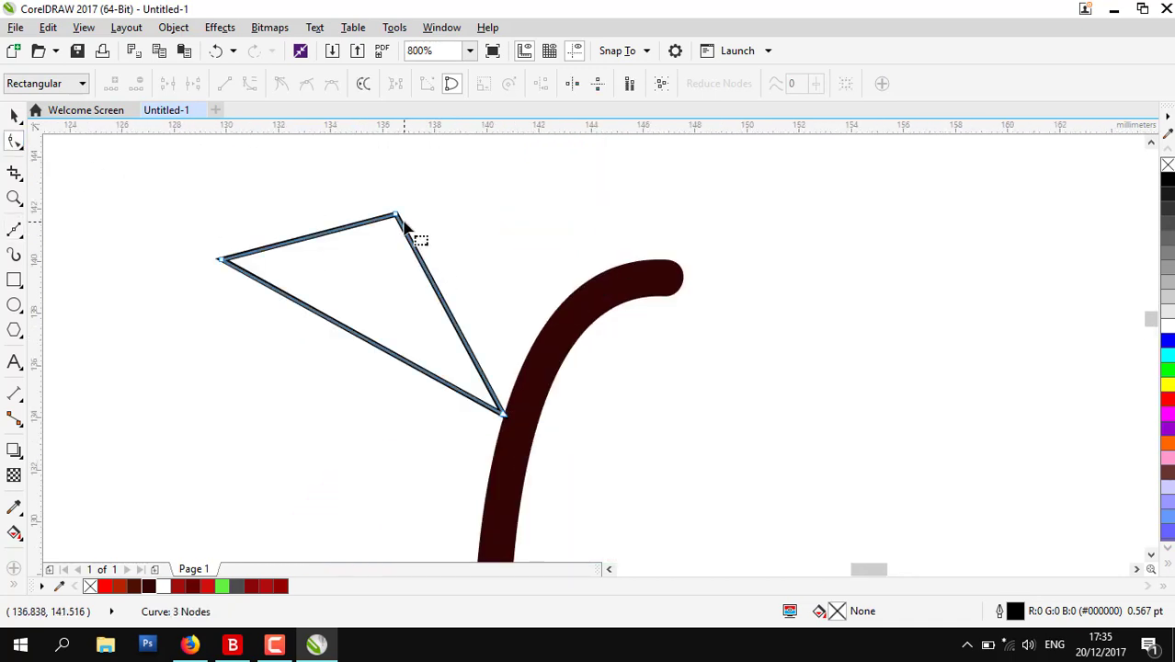
drag(400, 233, 416, 274)
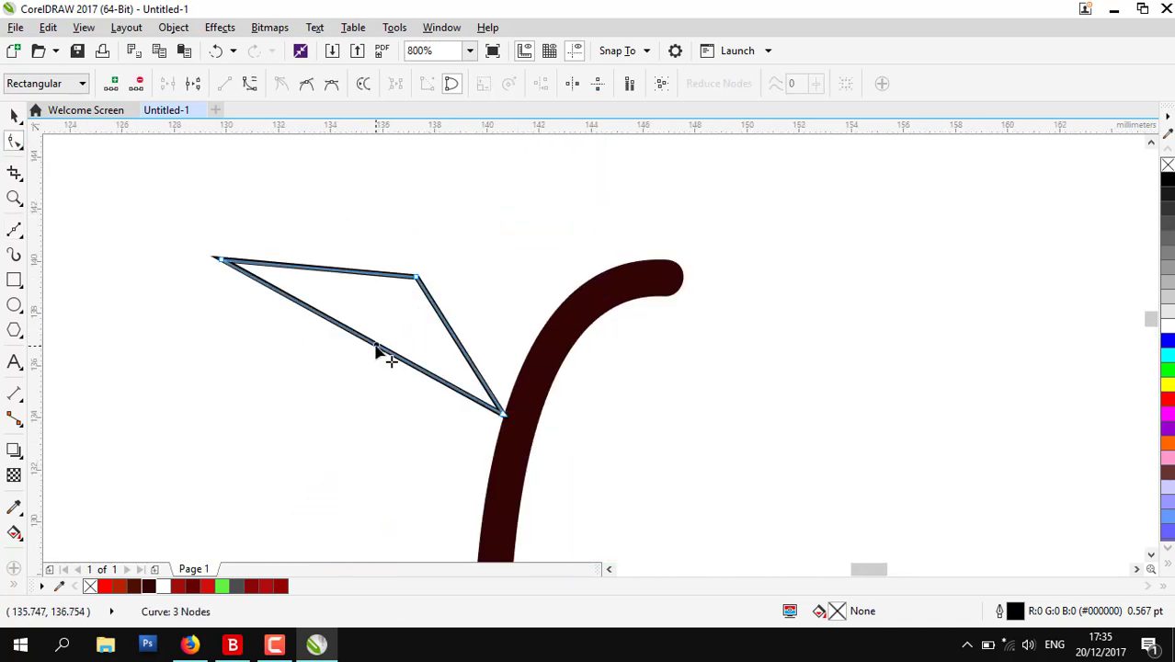
right_click(379, 348)
click(430, 114)
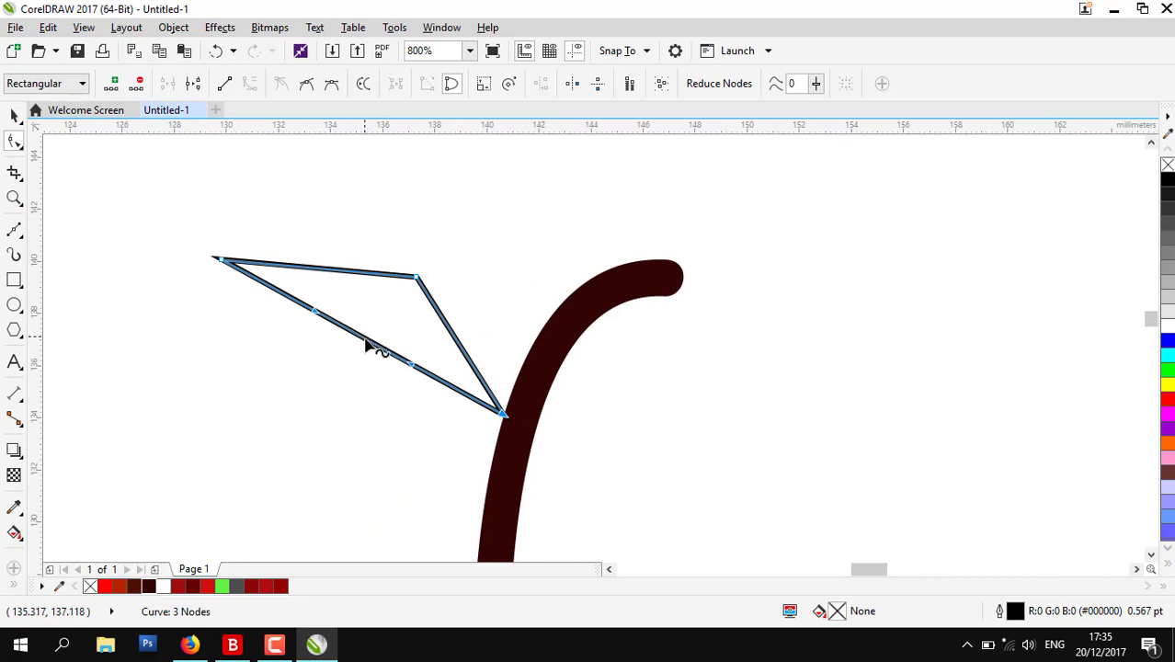
drag(372, 345, 359, 425)
Delete the leaf's upper corner node and bend the remaining straight top edge into an upward curve
click(418, 282)
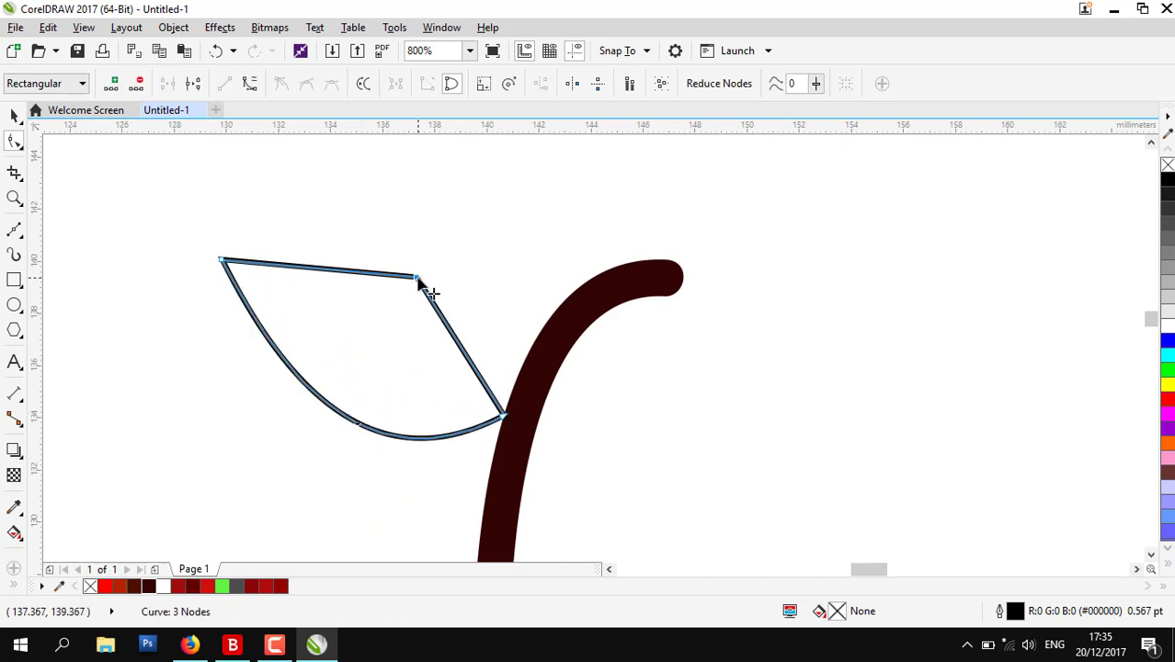
key(Delete)
right_click(394, 359)
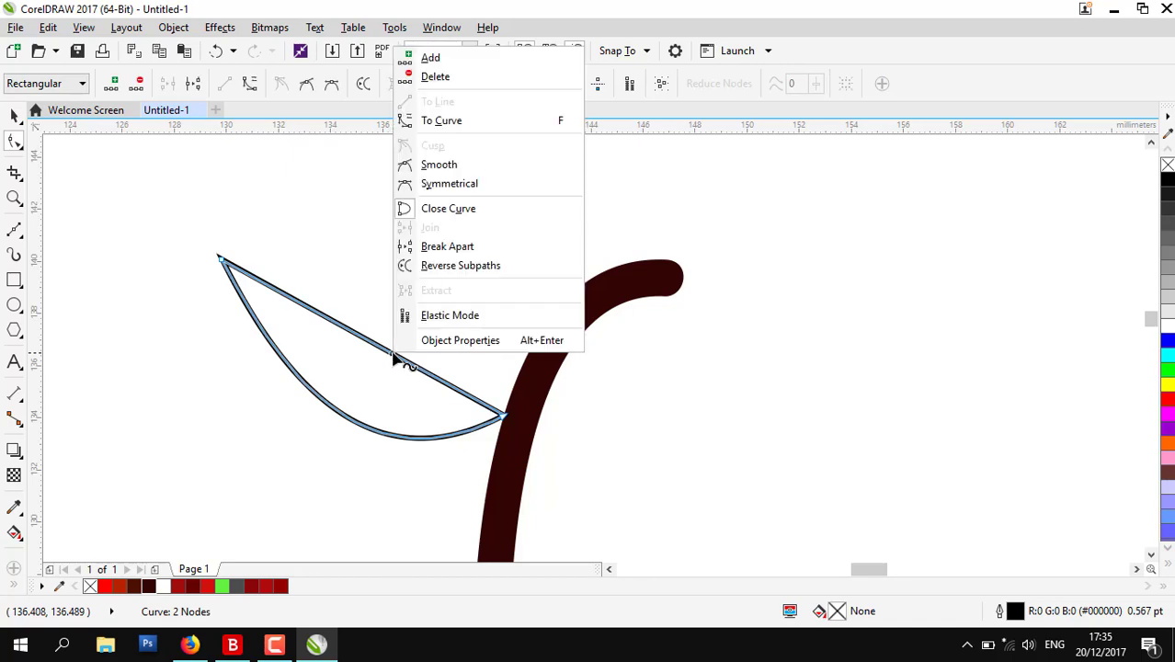
click(459, 165)
drag(399, 359, 444, 301)
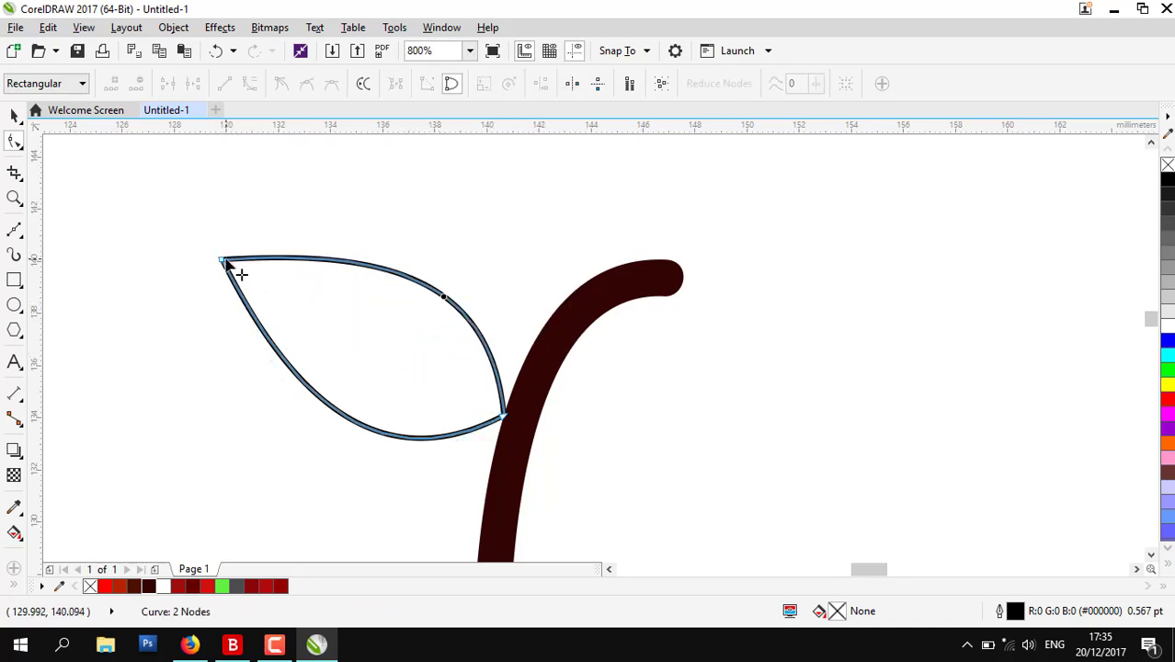
Lower the leaf's tip and adjust its curve handles to give the leaf a slimmer, pointed shape
drag(226, 261, 225, 342)
drag(294, 494, 363, 405)
drag(367, 329, 346, 262)
scroll(375, 341, down, 3)
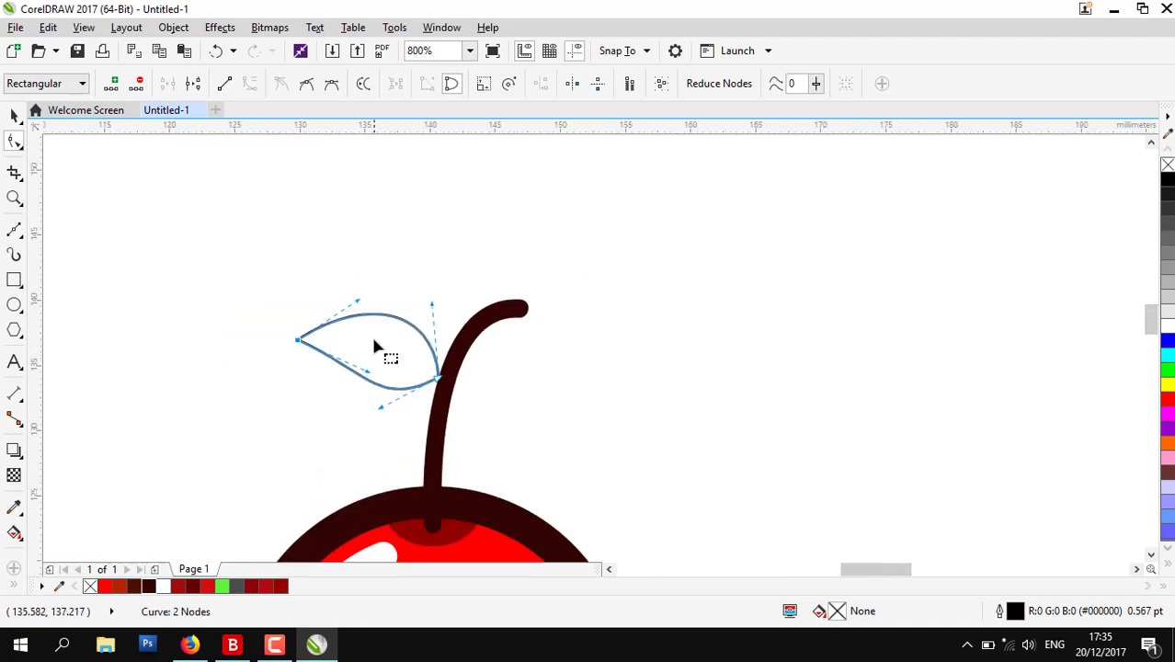
scroll(375, 342, up, 3)
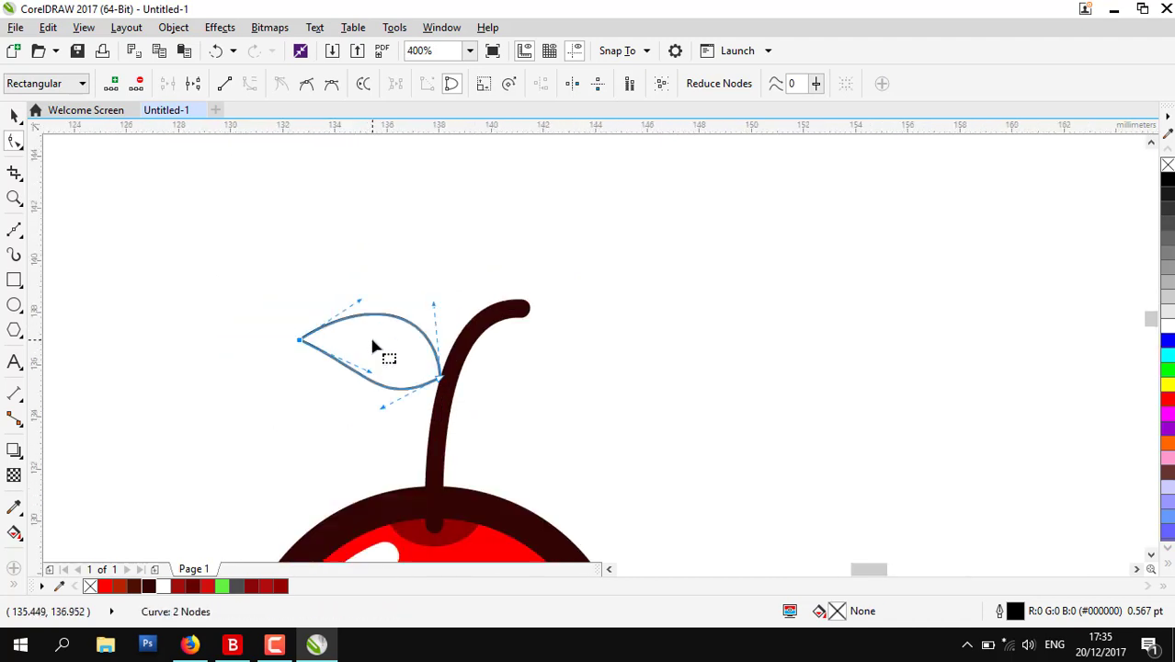
Reposition the leaf against the stem and set its outline width to 4 pt
click(11, 116)
click(244, 182)
drag(445, 304, 457, 326)
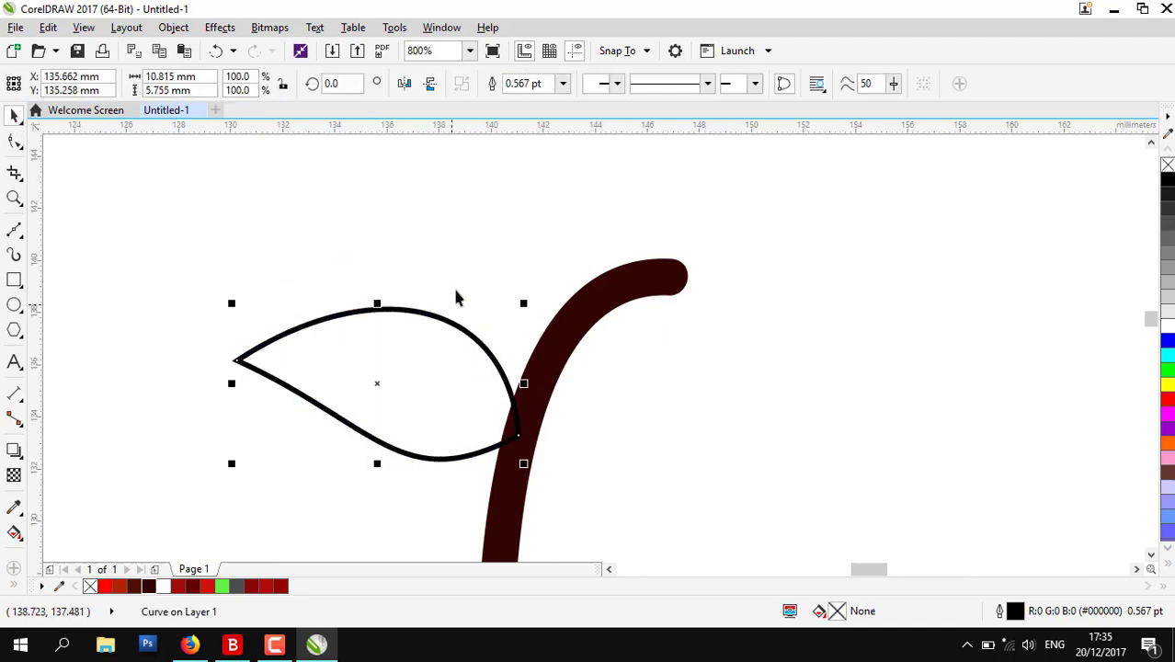
click(562, 84)
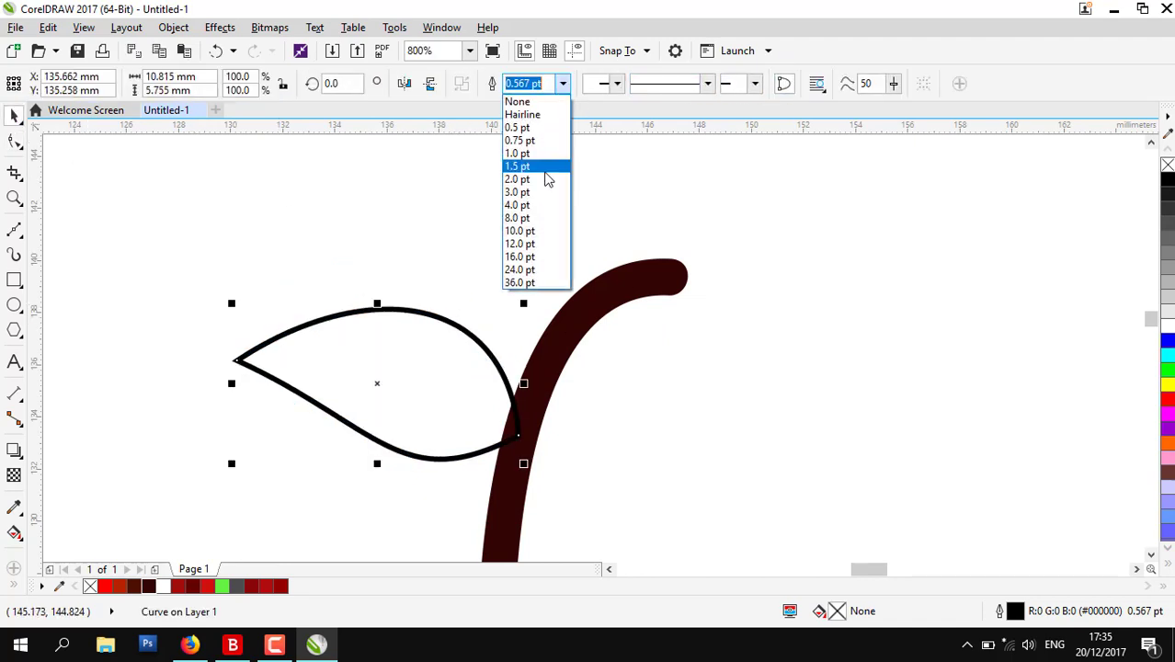
click(533, 210)
click(507, 349)
drag(508, 349, 497, 350)
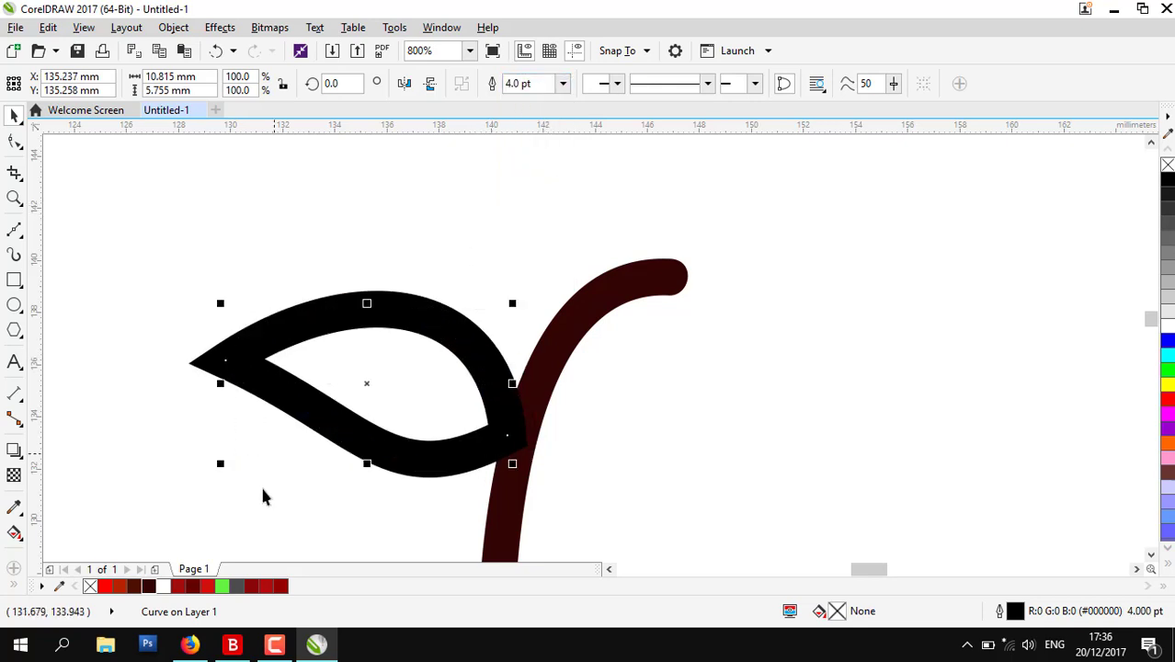
Color the leaf's outline dark brown (#330505)
right_click(155, 590)
click(196, 486)
scroll(582, 294, down, 4)
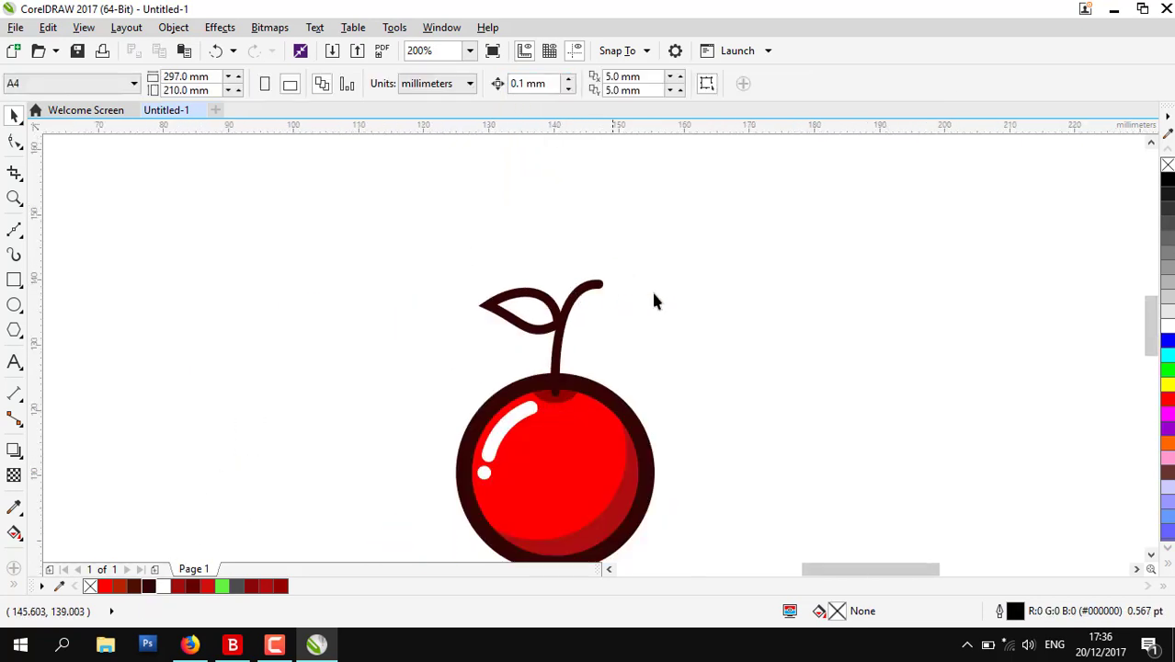
Give the leaf a uniform green fill, R 89, G 194, B 37
scroll(658, 301, up, 1)
click(565, 292)
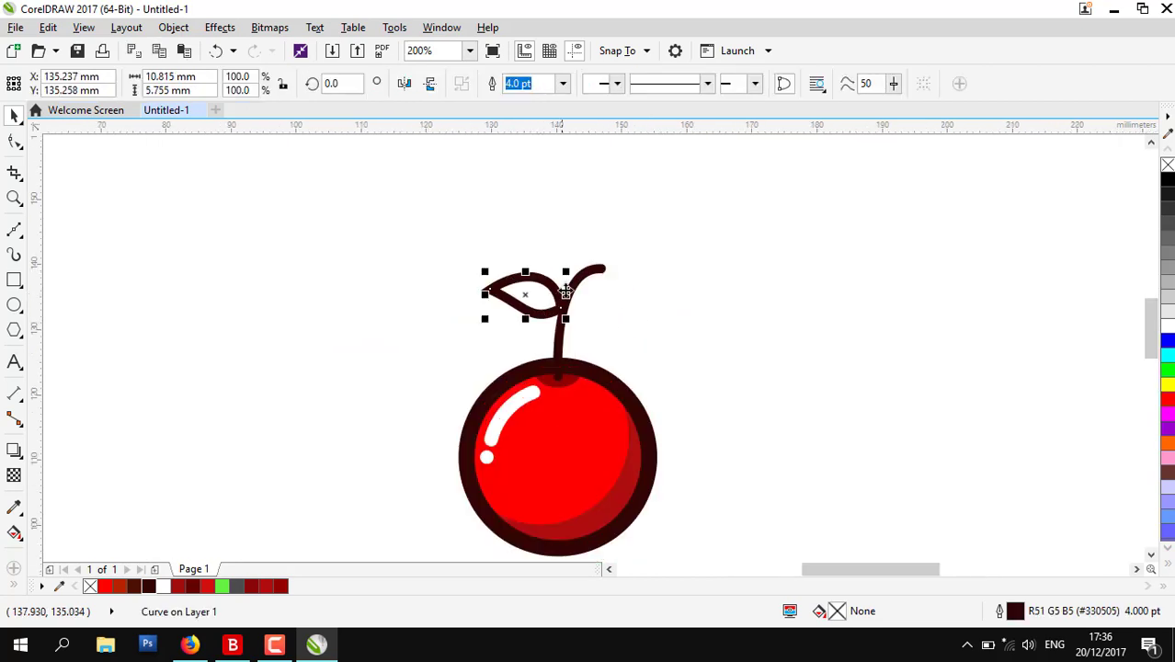
double_click(837, 613)
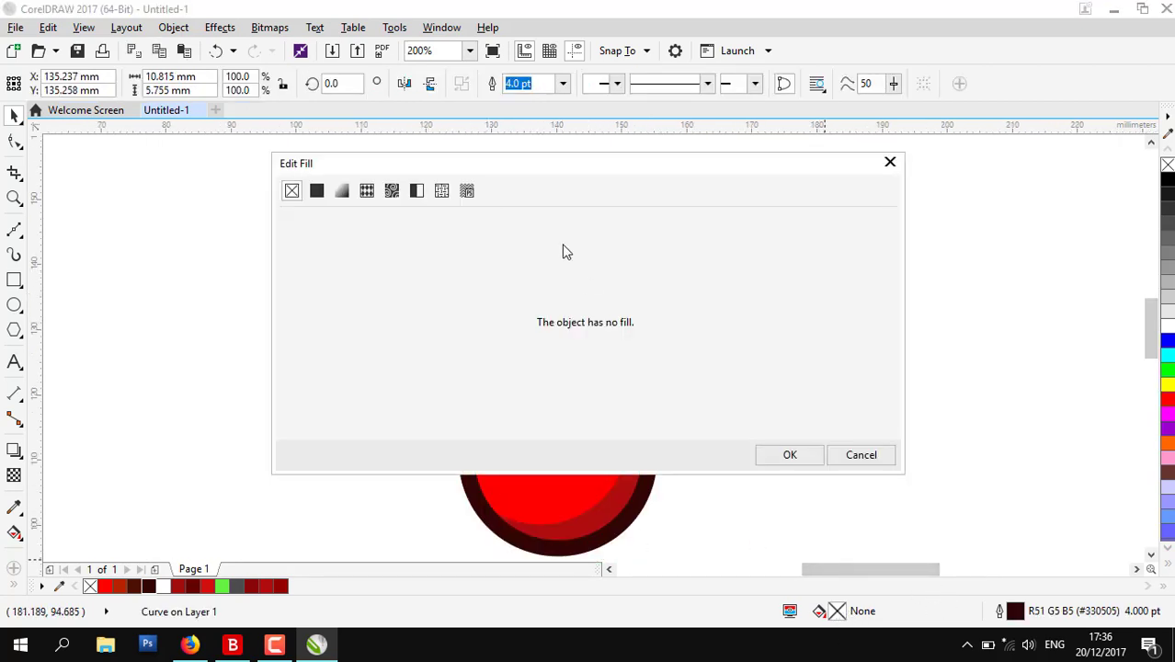
drag(545, 163, 814, 150)
click(713, 166)
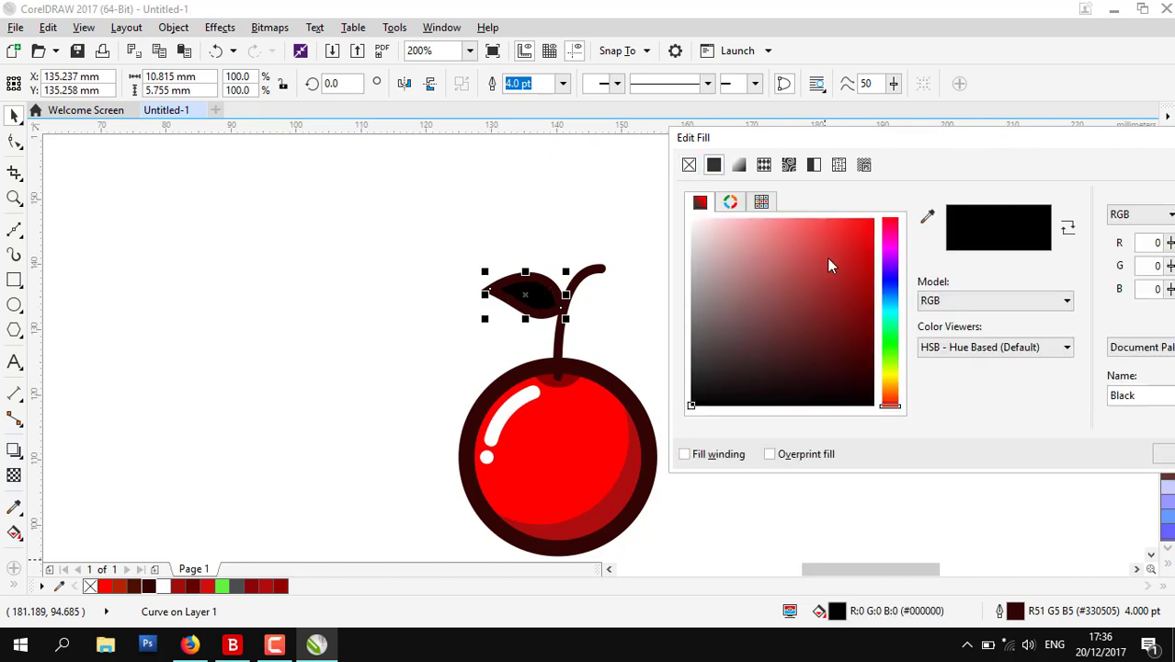
drag(892, 375, 892, 355)
drag(826, 282, 830, 267)
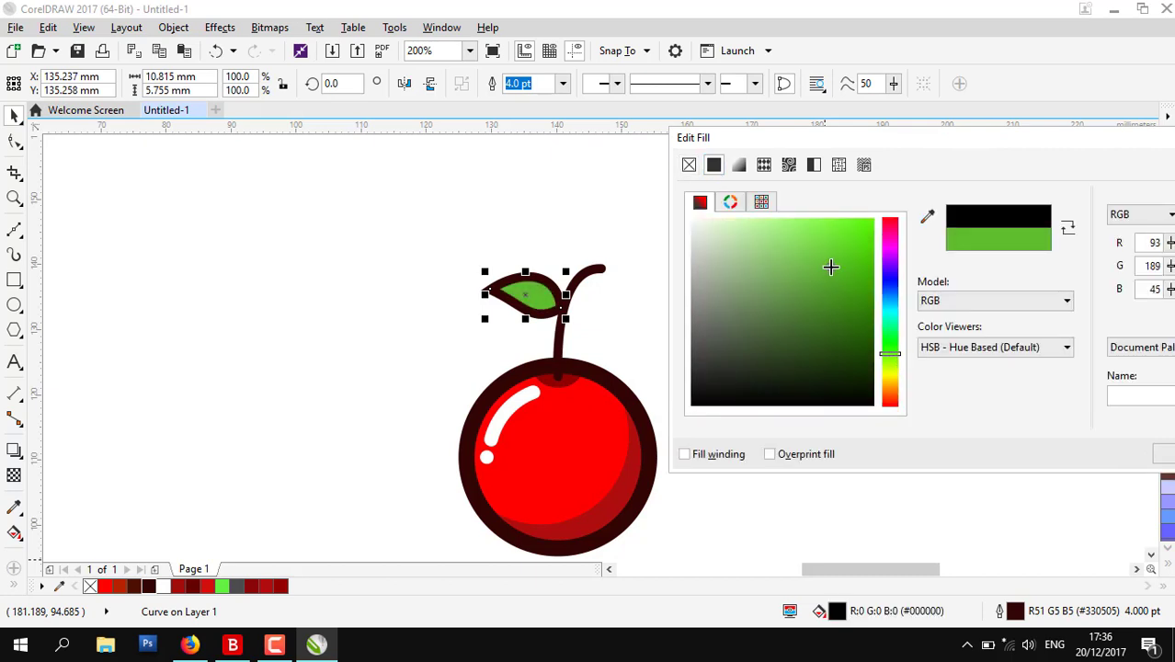
click(1158, 451)
Convert the leaf's outline to an object
scroll(538, 299, up, 2)
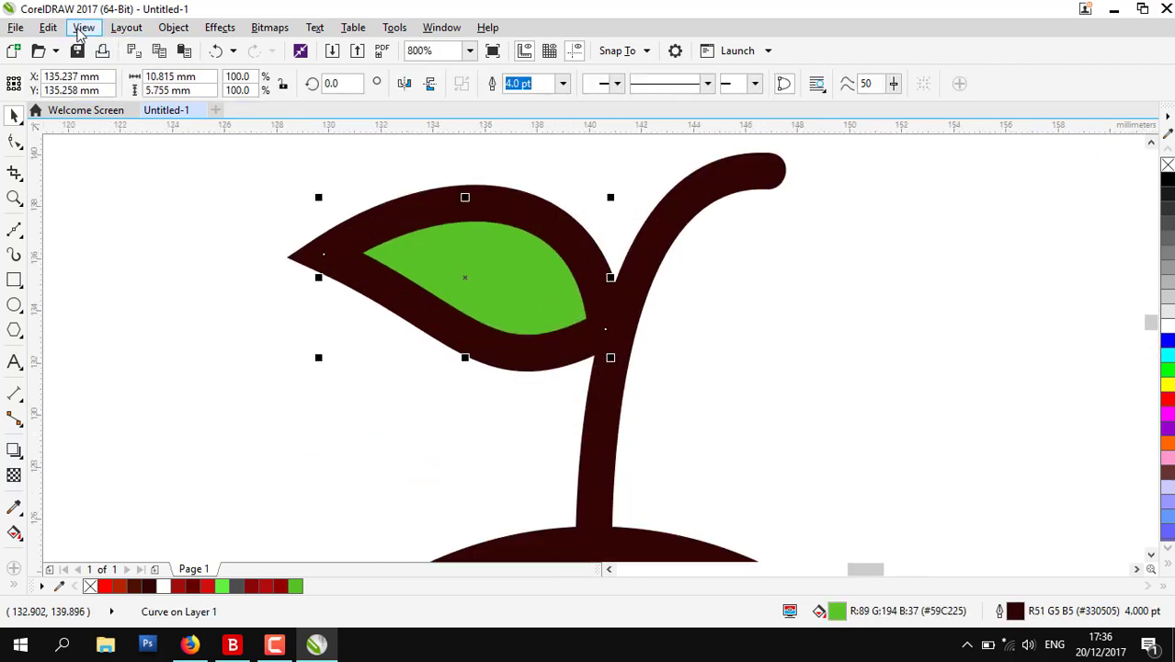
click(126, 28)
click(173, 28)
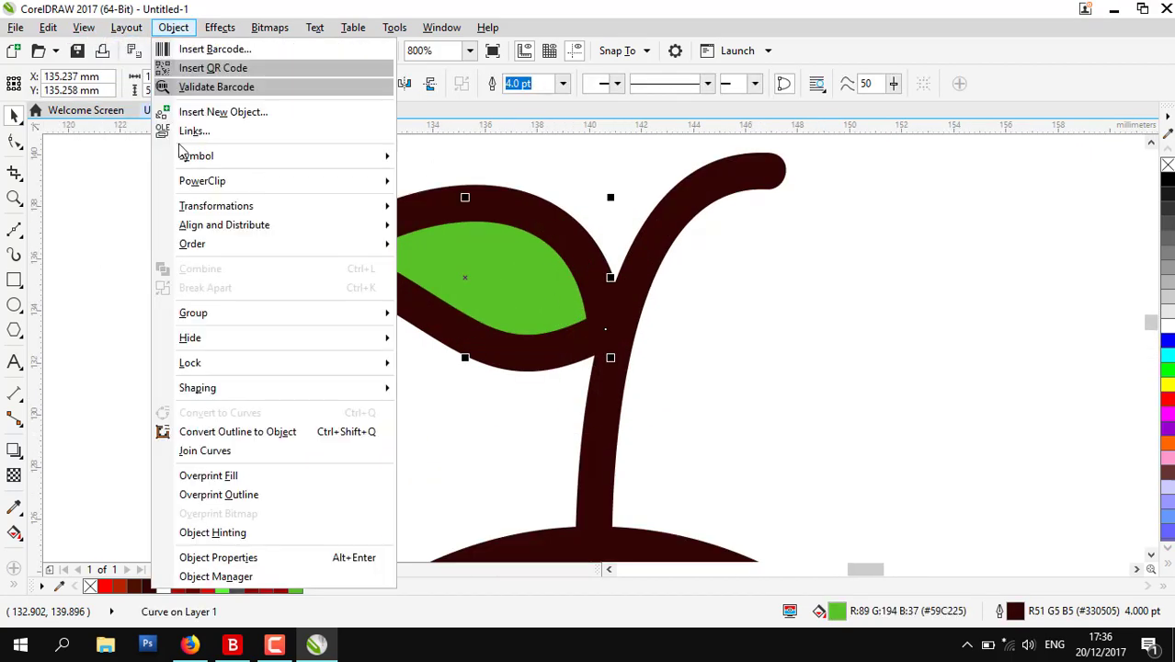
click(206, 438)
key(Escape)
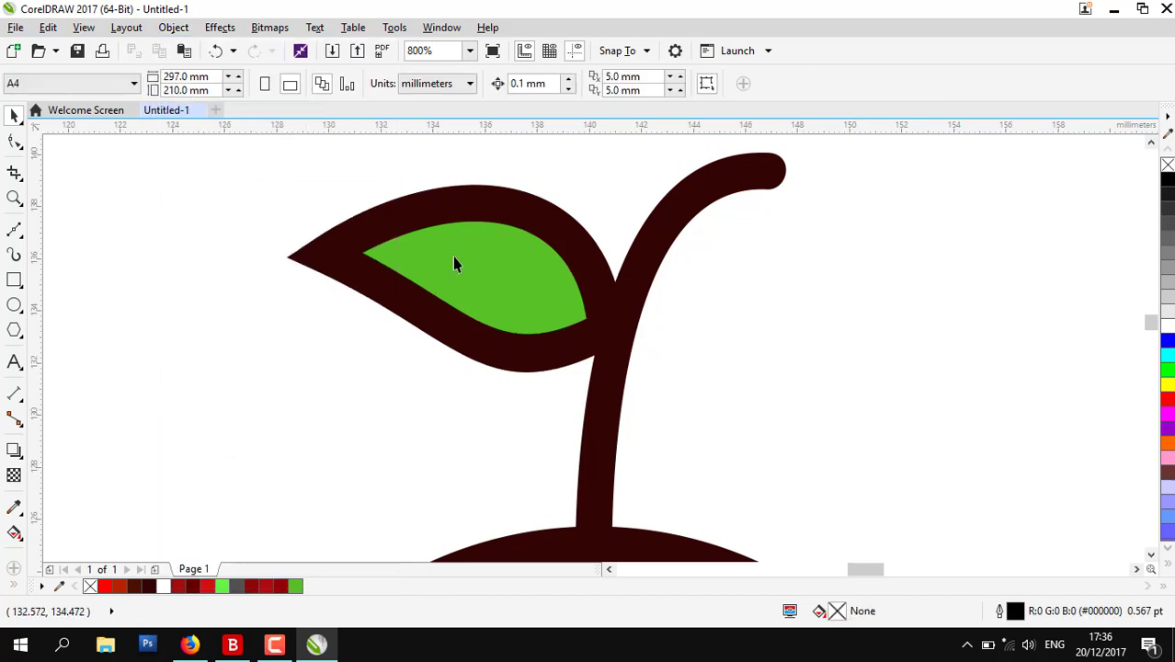
Draw a closed shape over the leaf's upper part, curving its lower edge through the green area from the inner tip toward the stem
click(452, 256)
key(F10)
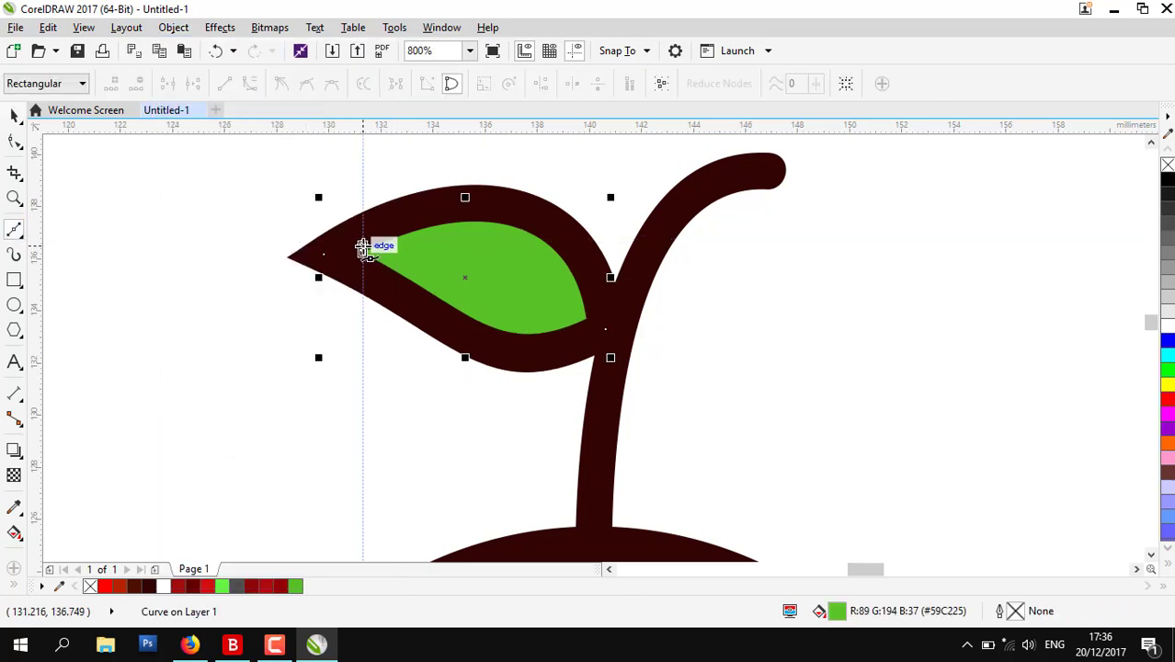
click(365, 253)
mouse_move(578, 275)
mouse_down()
mouse_move(704, 336)
mouse_move(682, 357)
mouse_move(632, 343)
mouse_move(625, 352)
mouse_up()
click(625, 260)
click(399, 163)
click(210, 202)
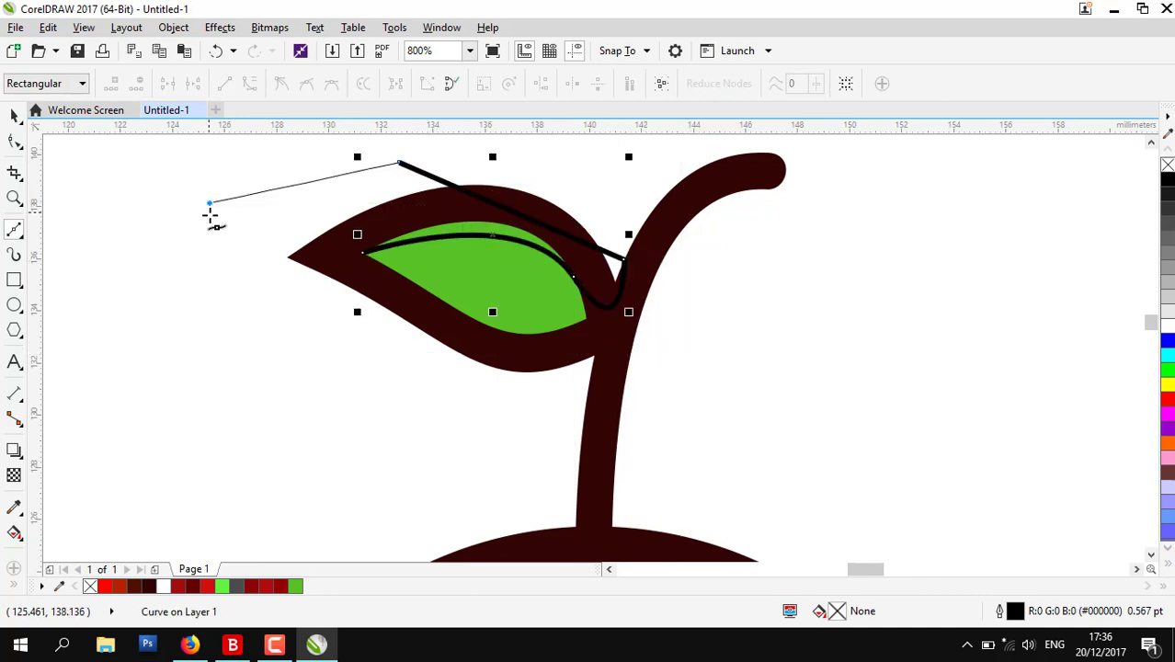
drag(363, 253, 148, 247)
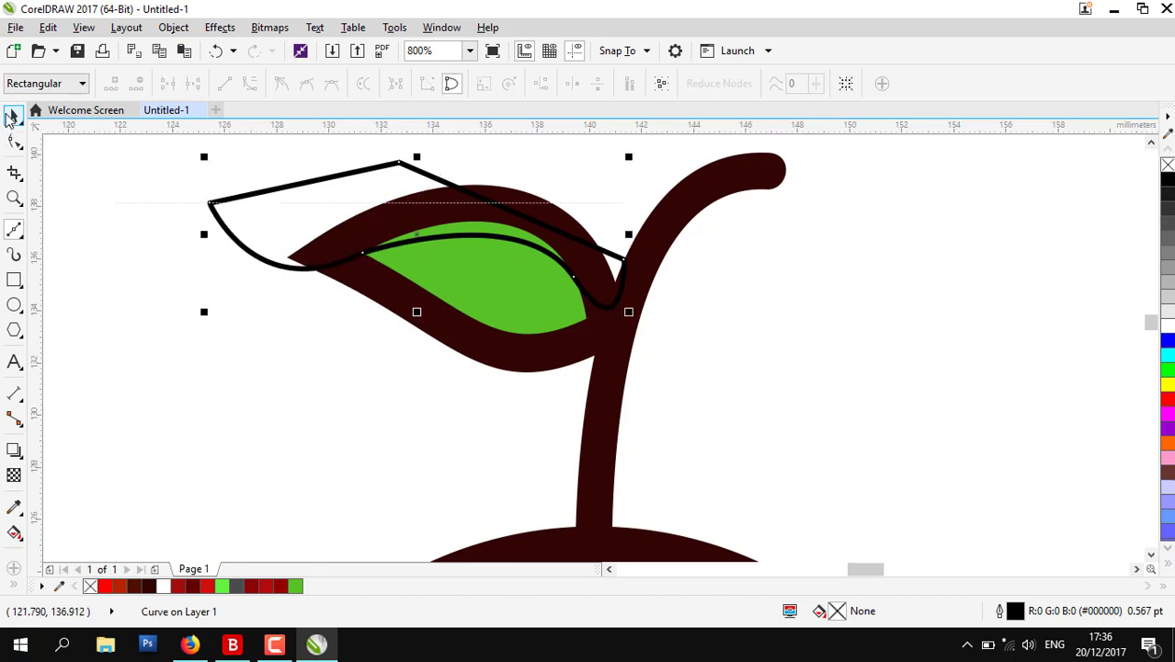
Intersect the drawn closed shape with the leaf's green fill
click(14, 116)
shift+click(506, 289)
click(624, 84)
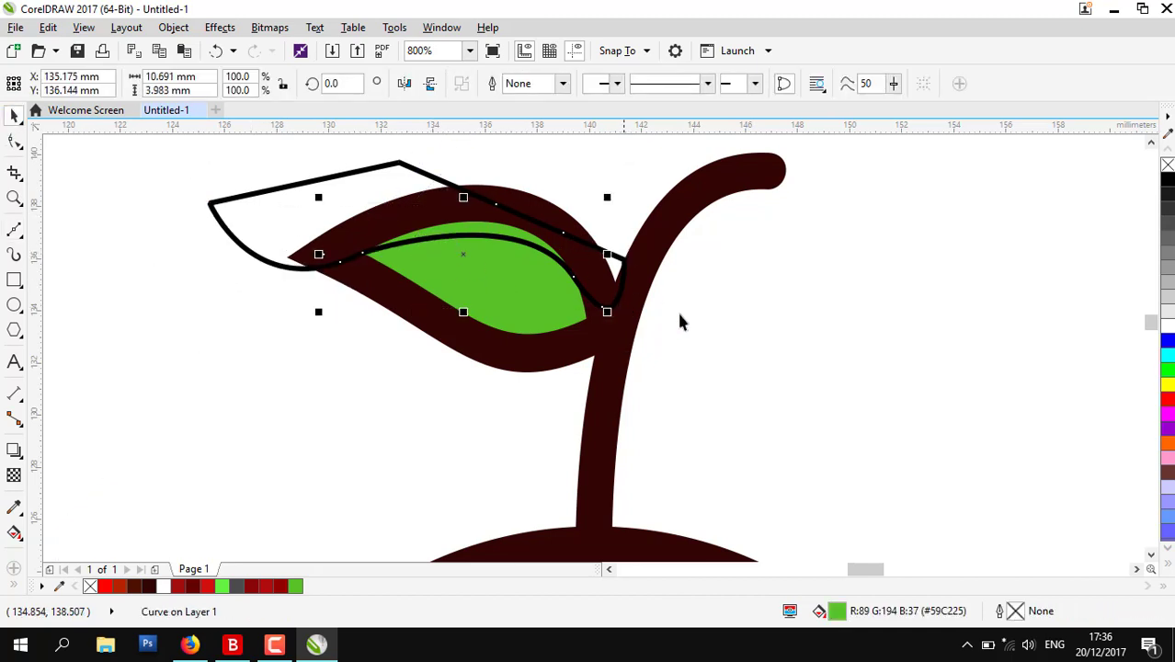
Fill the intersected highlight piece along the leaf's upper inner edge with white
key(shift+F11)
drag(524, 158, 839, 152)
click(845, 224)
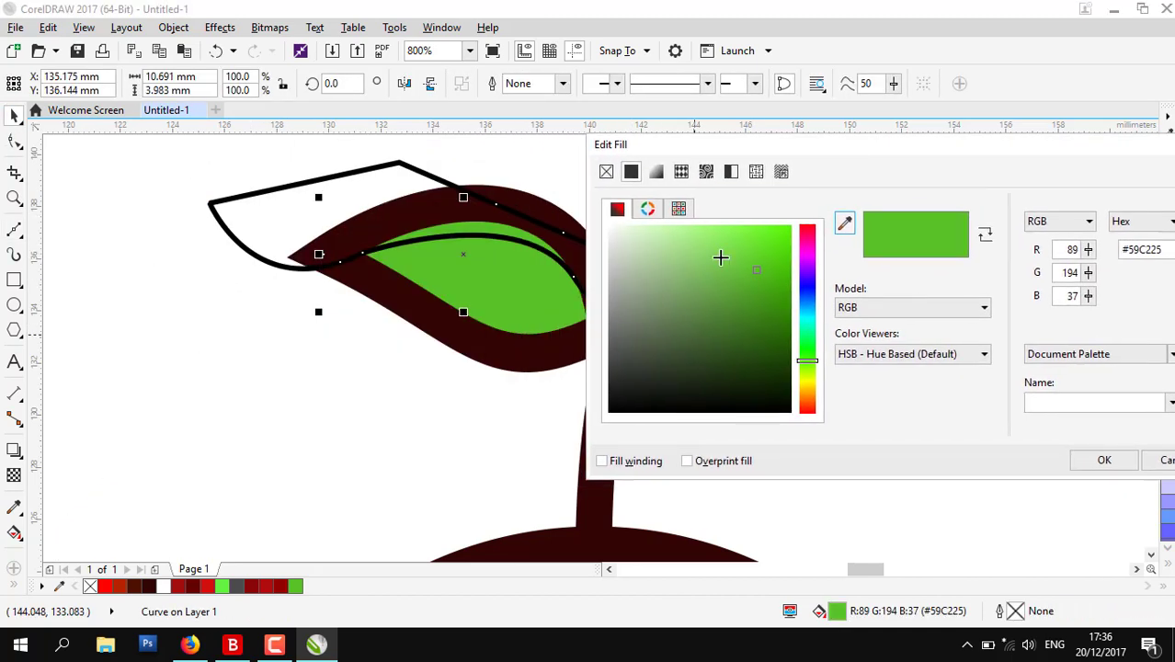
click(1092, 460)
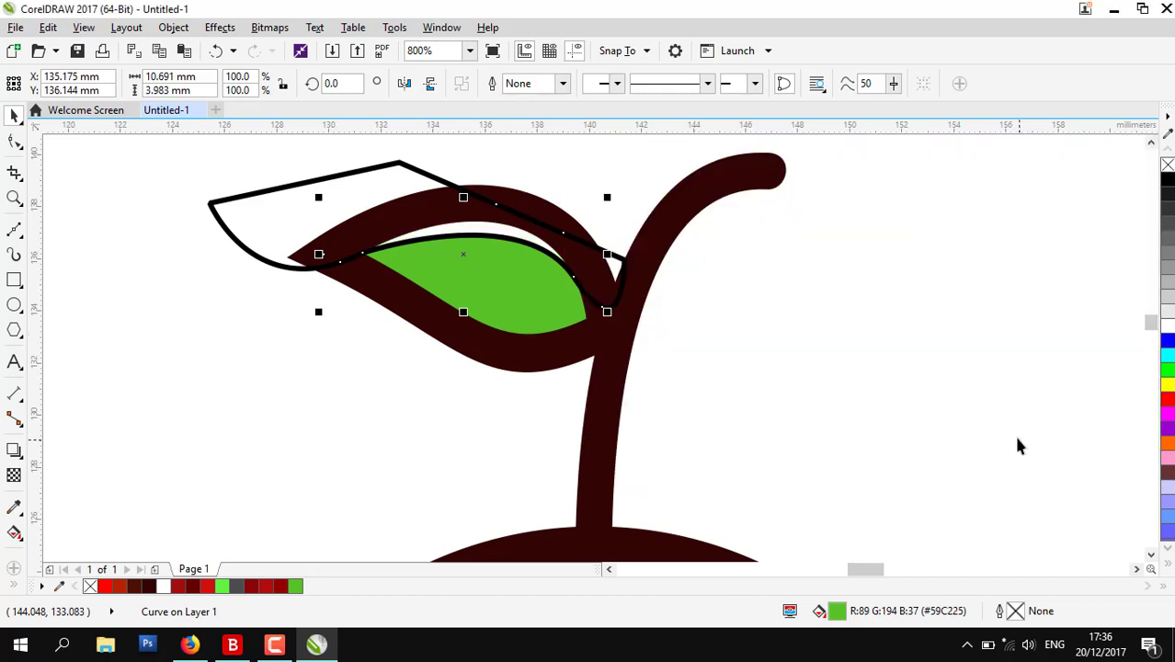
Delete the black-outlined construction shape over the leaf's upper part
click(1018, 444)
click(362, 254)
key(Delete)
click(79, 219)
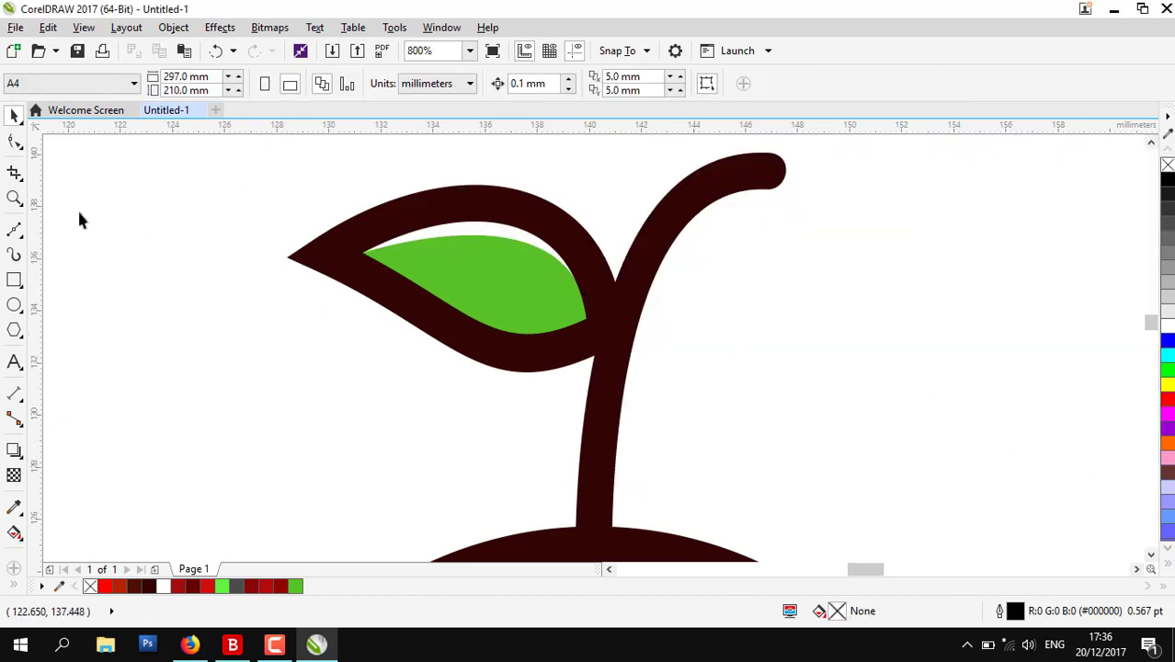
click(13, 230)
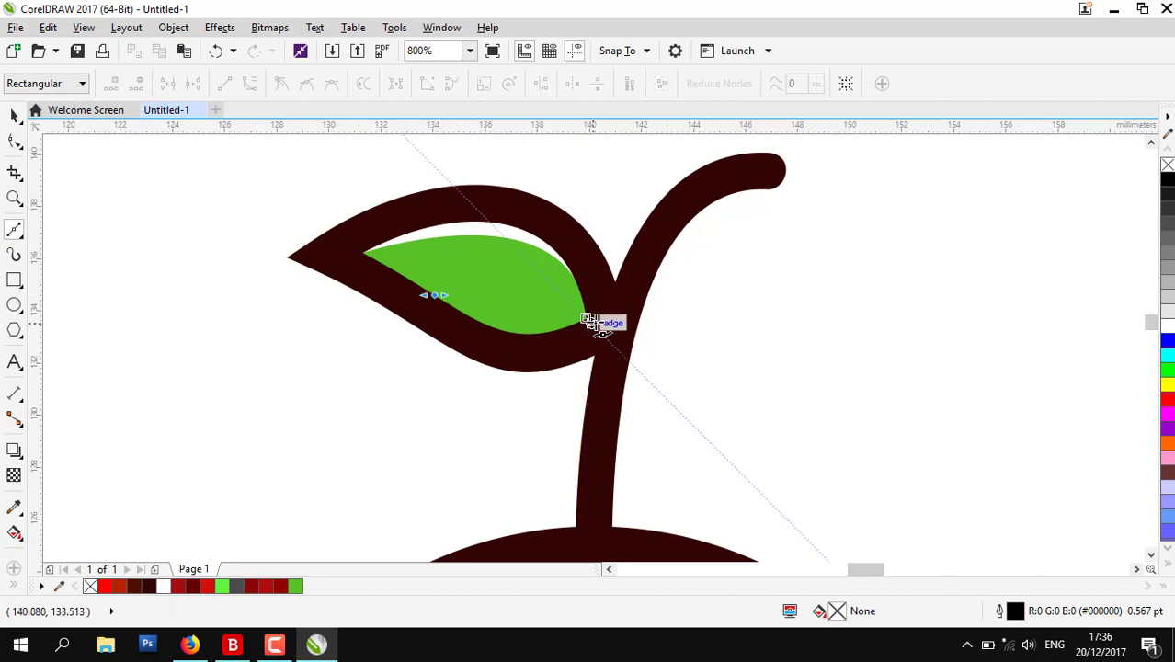
click(472, 317)
drag(586, 318, 637, 306)
click(637, 329)
key(ctrl+z)
key(ctrl+z)
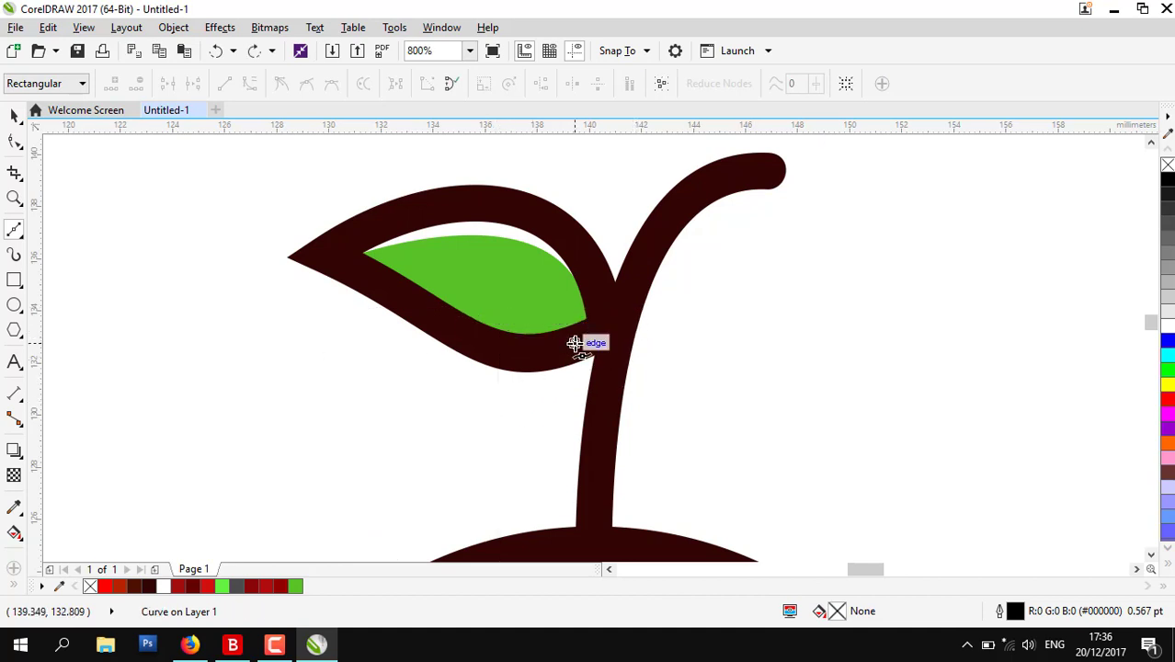
Draw a closed shape over the leaf's lower part, curving its upper edge through the green area from the lower inner edge to the stem-side corner
click(455, 311)
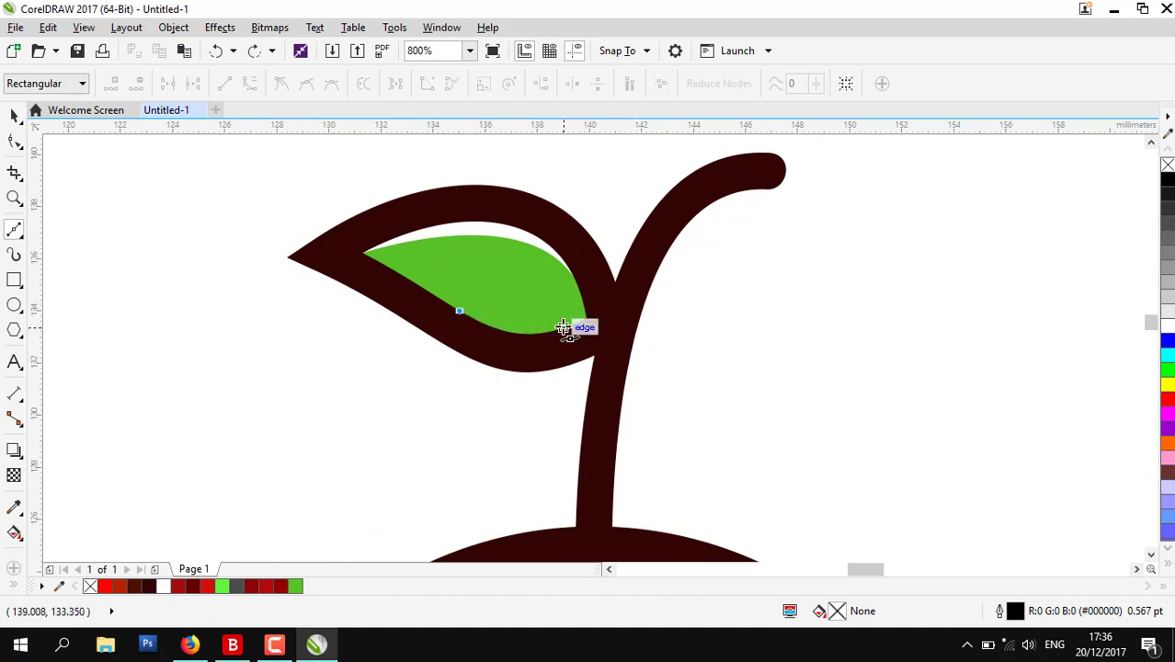
click(590, 312)
key(ctrl+z)
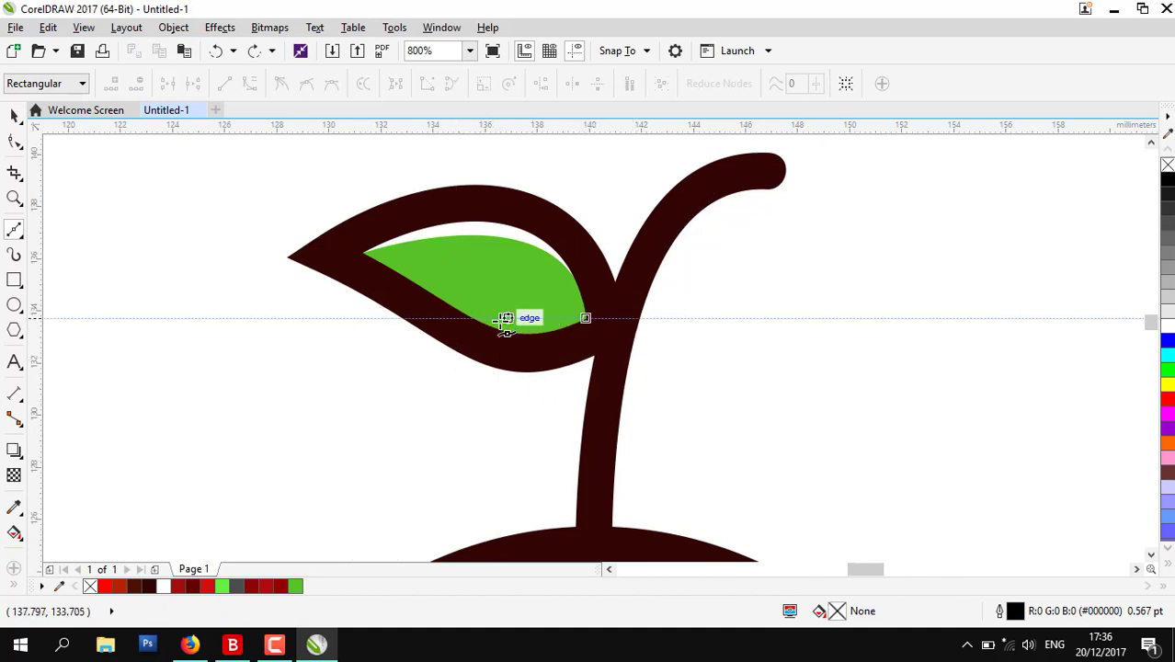
drag(587, 318, 625, 298)
click(623, 347)
click(465, 420)
click(408, 366)
click(408, 366)
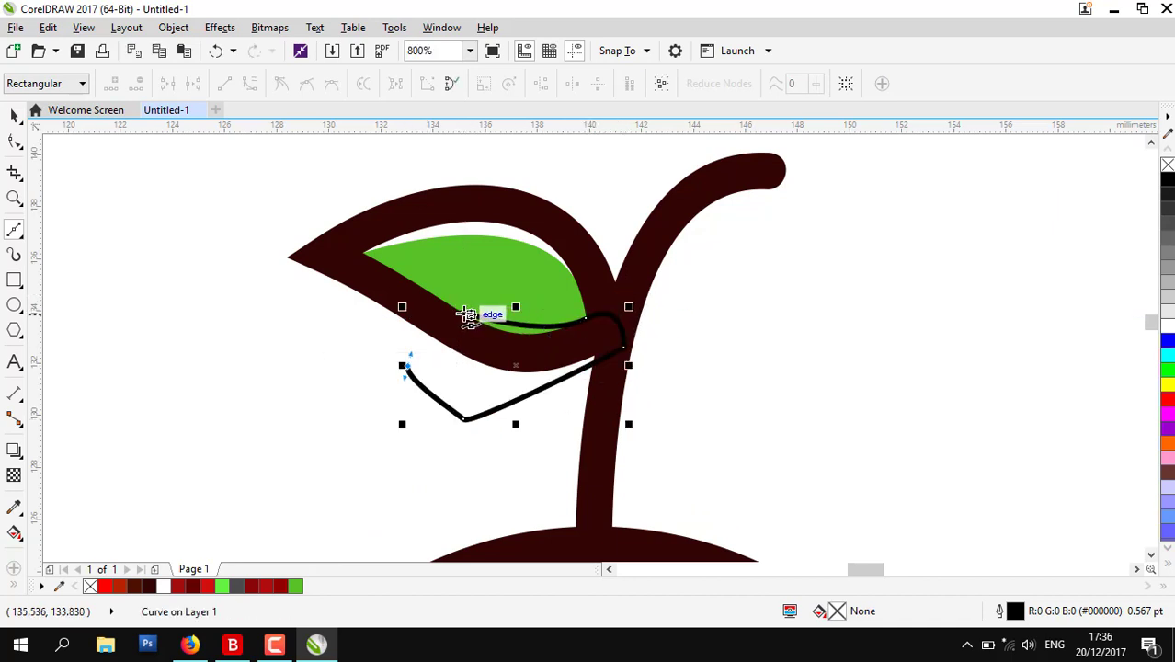
click(458, 312)
Intersect the lower closed shape with the leaf's green fill
click(14, 115)
shift+click(447, 274)
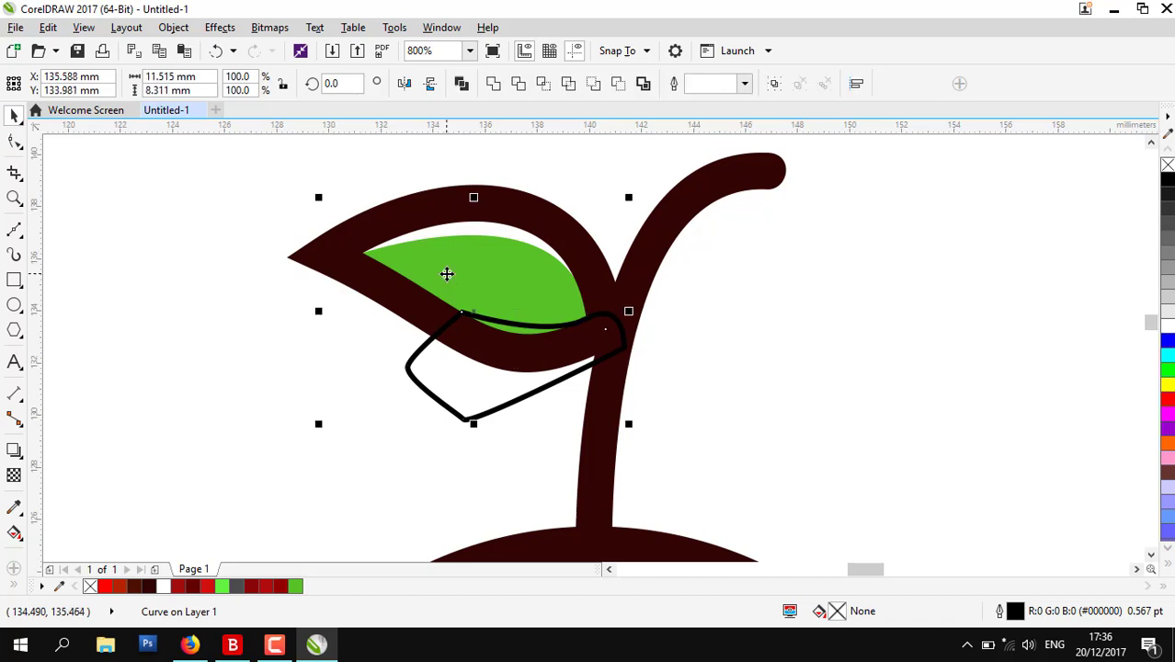
click(544, 83)
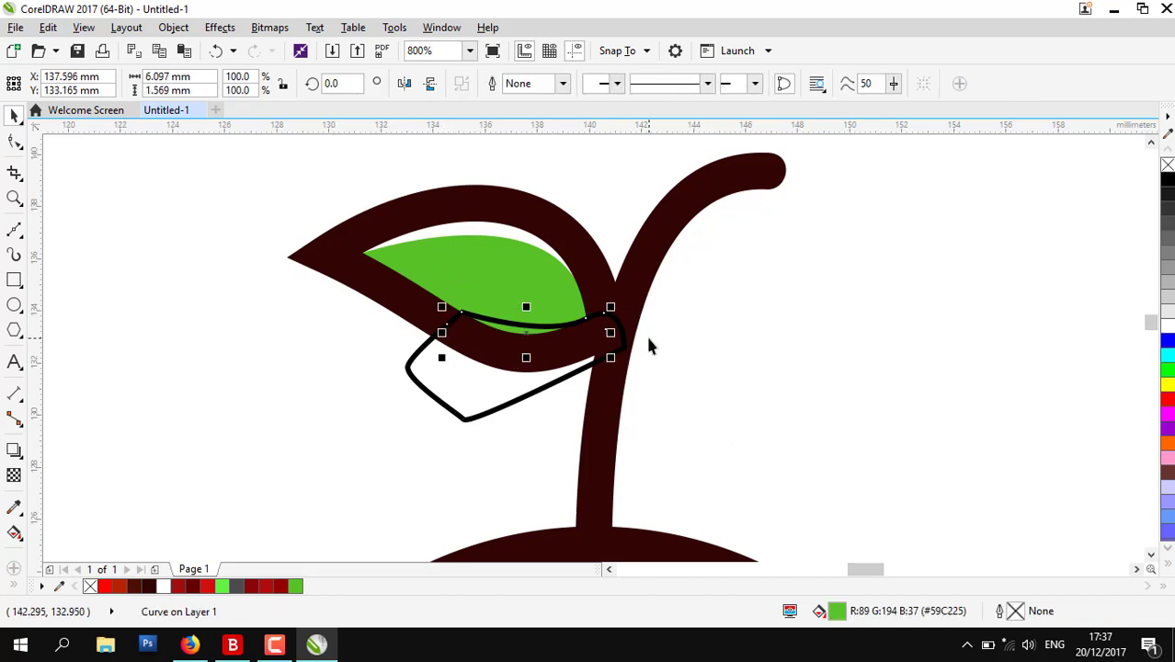
Fill the intersected piece at the leaf's lower edge with a darker green as shading
key(shift+F11)
drag(532, 151, 923, 150)
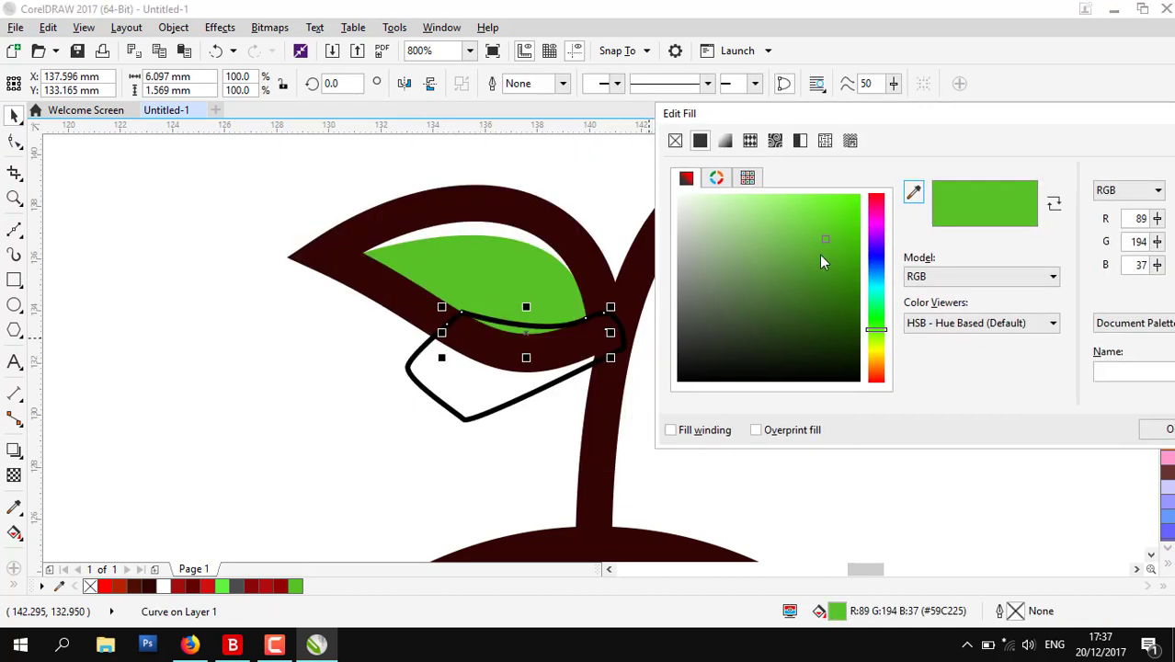
drag(821, 257, 853, 306)
click(1146, 430)
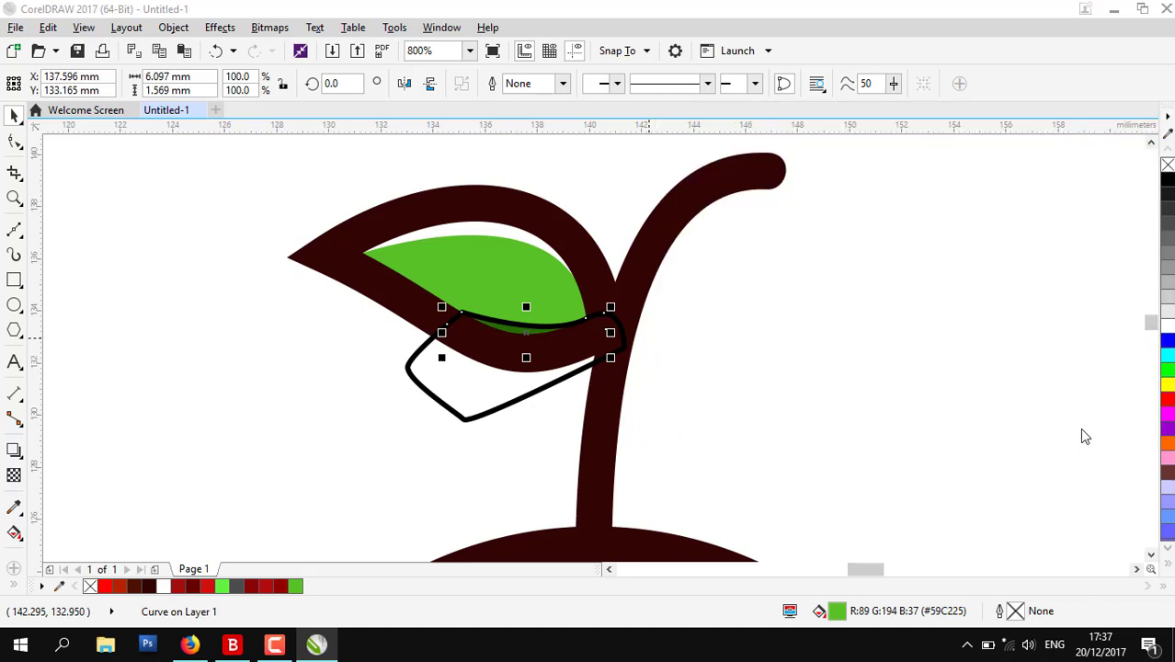
Delete the black-outlined construction shape below the leaf and check the whole cherry
click(517, 386)
click(520, 386)
key(Delete)
scroll(517, 331, down, 3)
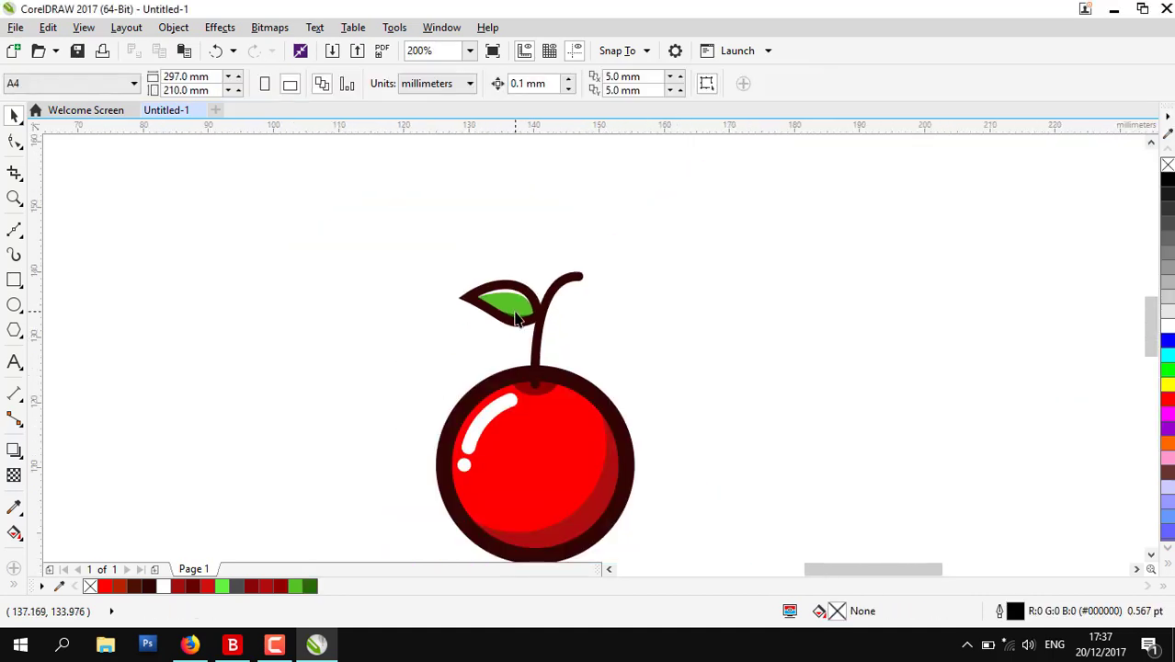
scroll(604, 363, down, 1)
scroll(587, 414, up, 1)
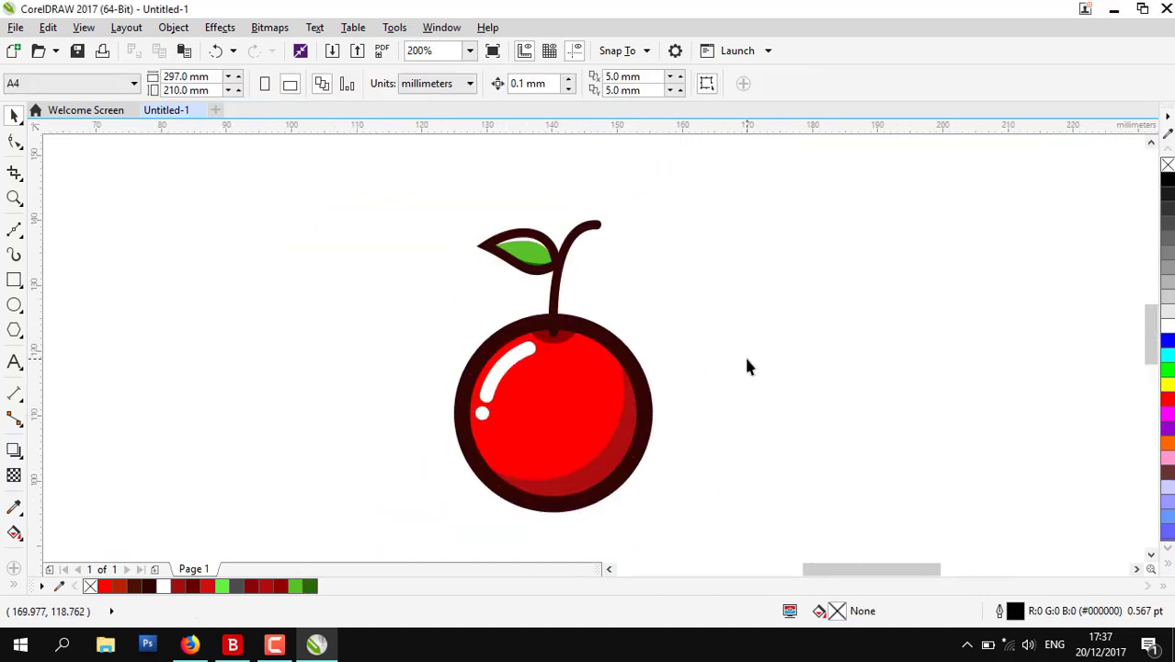